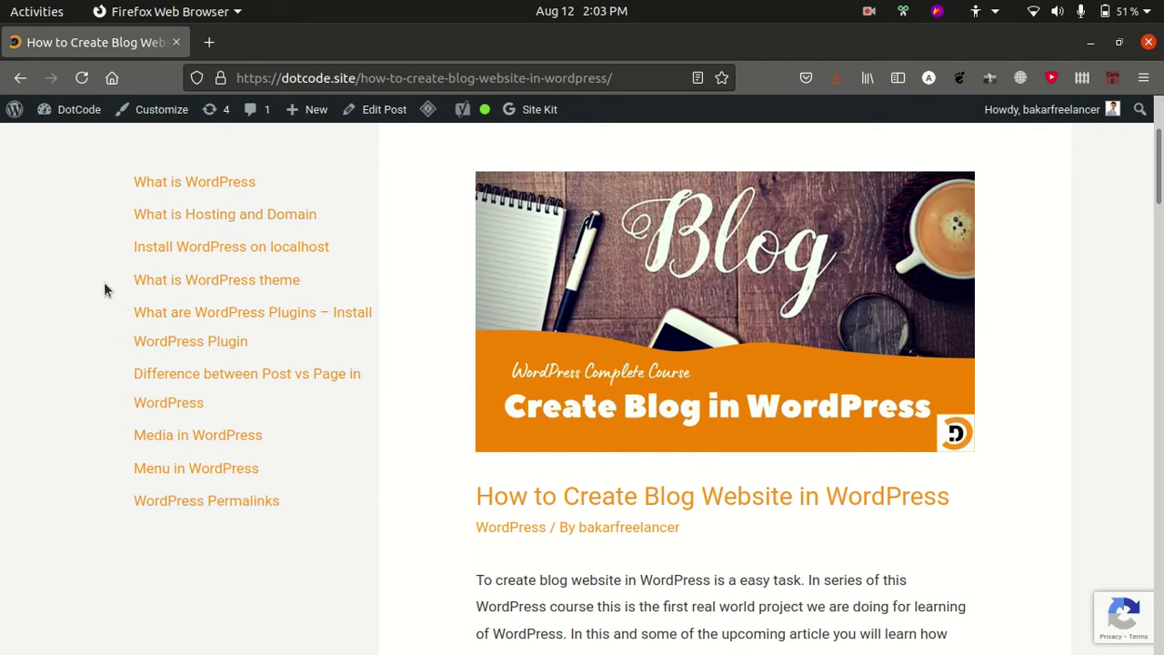
# Review the Course Content lessons from WordPress theme through WordPress Permalinks
pyautogui.moveTo(104, 282); pyautogui.dragTo(329, 284)
pyautogui.moveTo(107, 320); pyautogui.dragTo(345, 331)
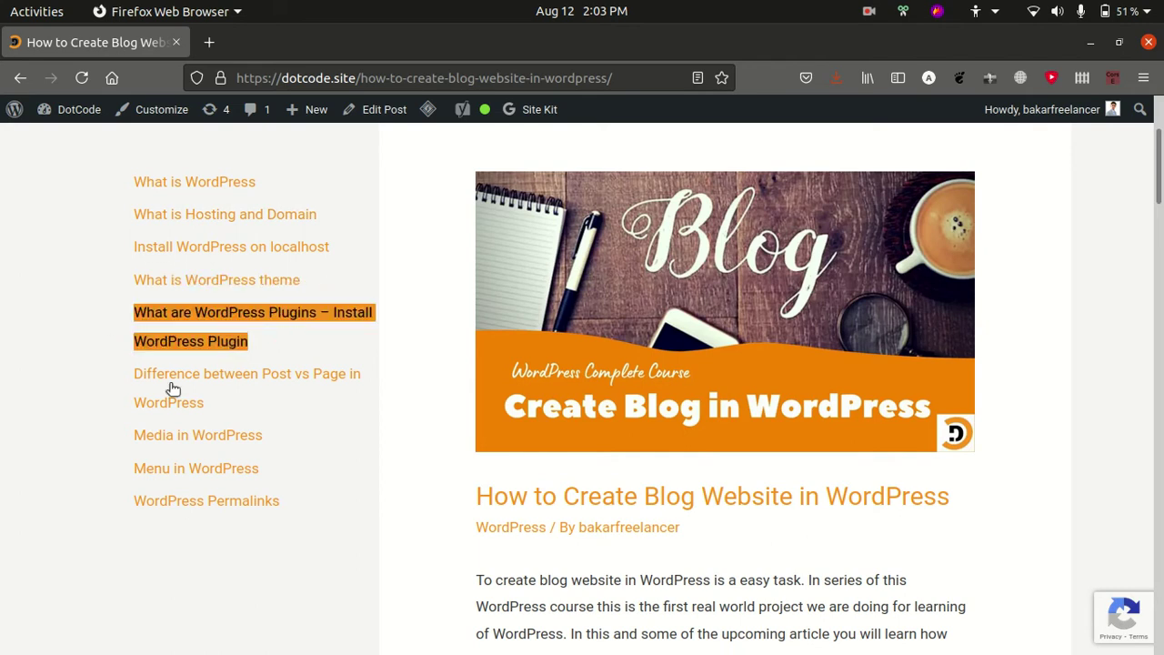
pyautogui.click(100, 407)
pyautogui.moveTo(135, 436); pyautogui.dragTo(278, 440)
pyautogui.moveTo(129, 466); pyautogui.dragTo(273, 470)
pyautogui.moveTo(127, 499); pyautogui.dragTo(301, 497)
pyautogui.click(255, 582)
pyautogui.scroll(3, 254, 582)
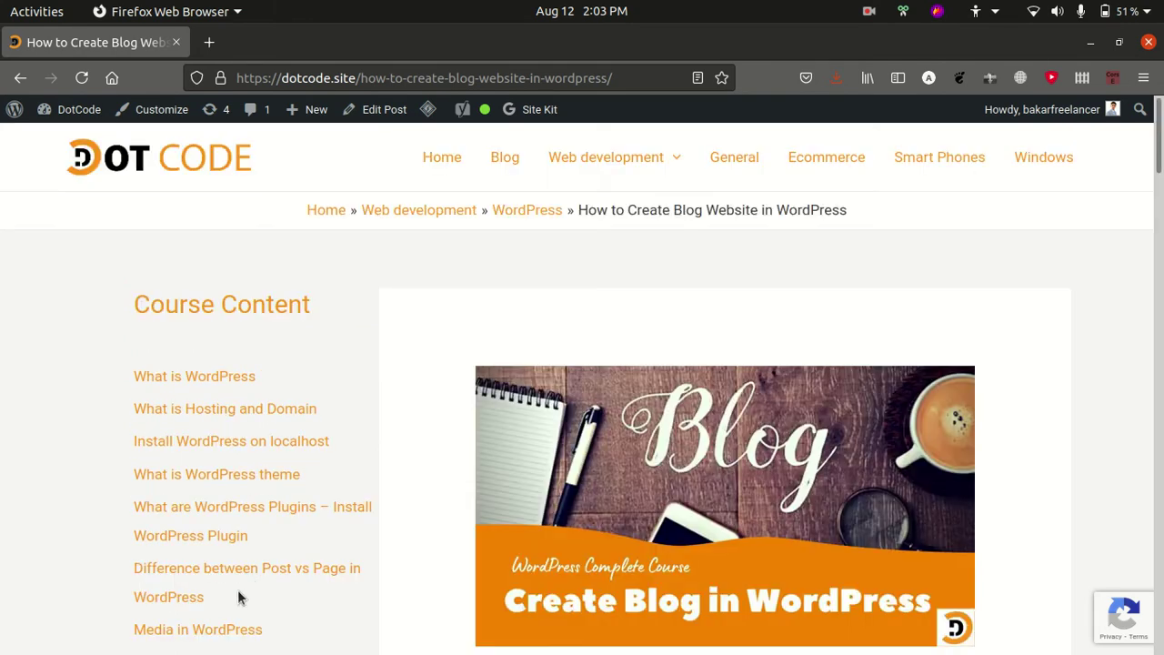
# Read the blog website article from its introduction through the section on why to create a blog first
pyautogui.scroll(-1, 905, 315)
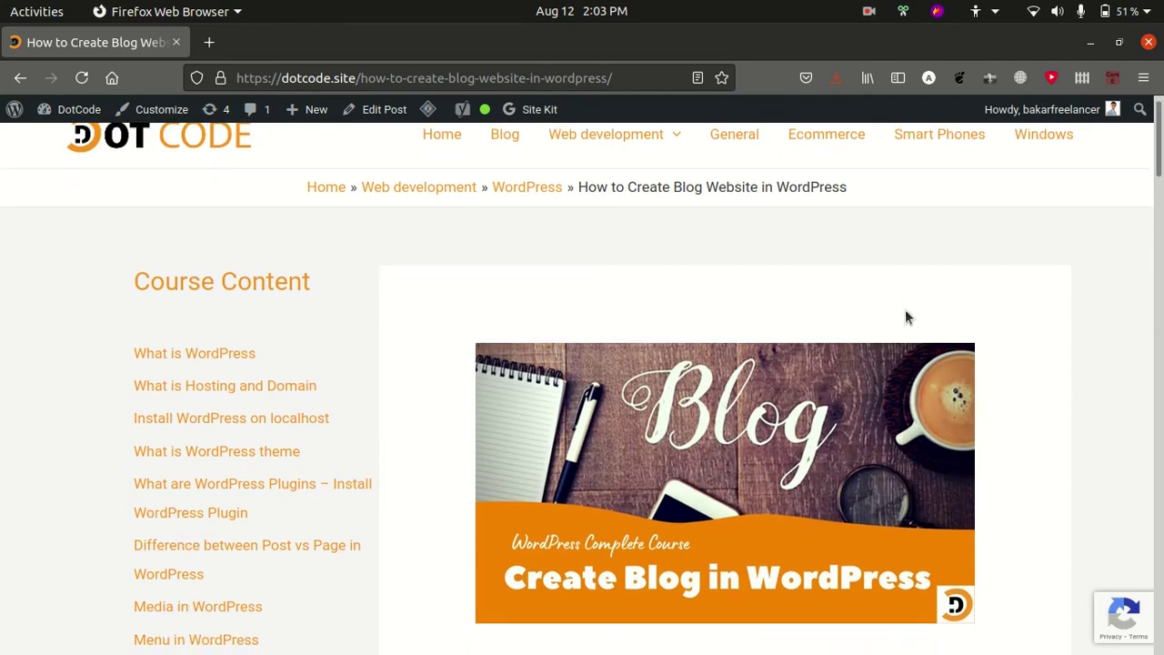
pyautogui.scroll(-3, 905, 314)
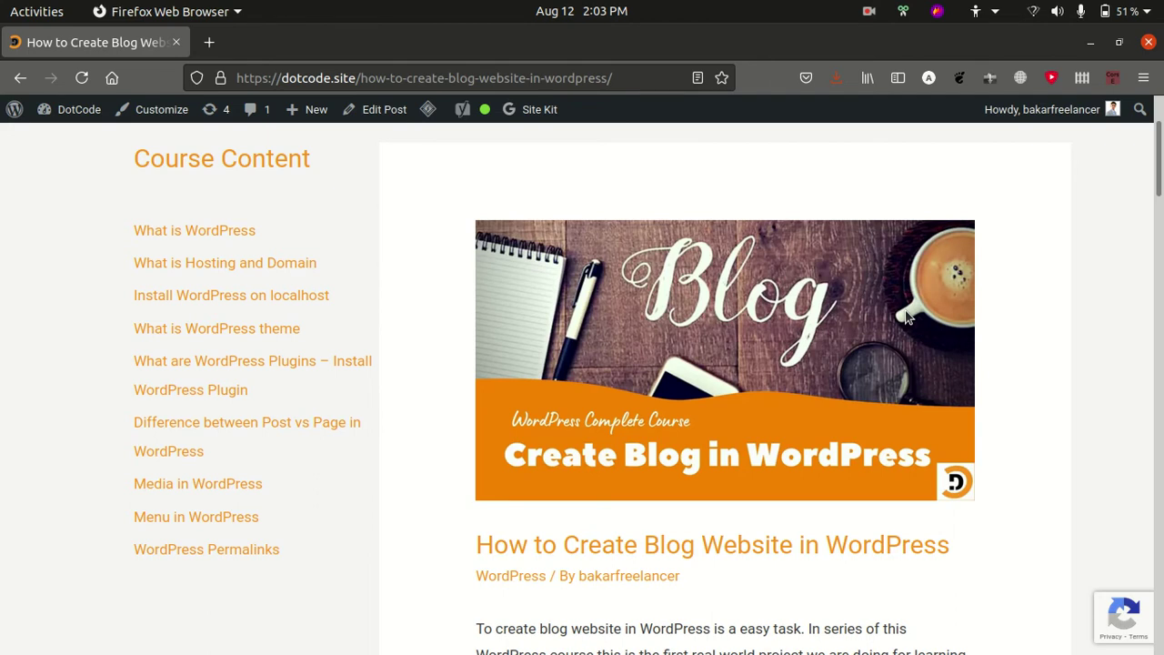
pyautogui.scroll(-8, 904, 315)
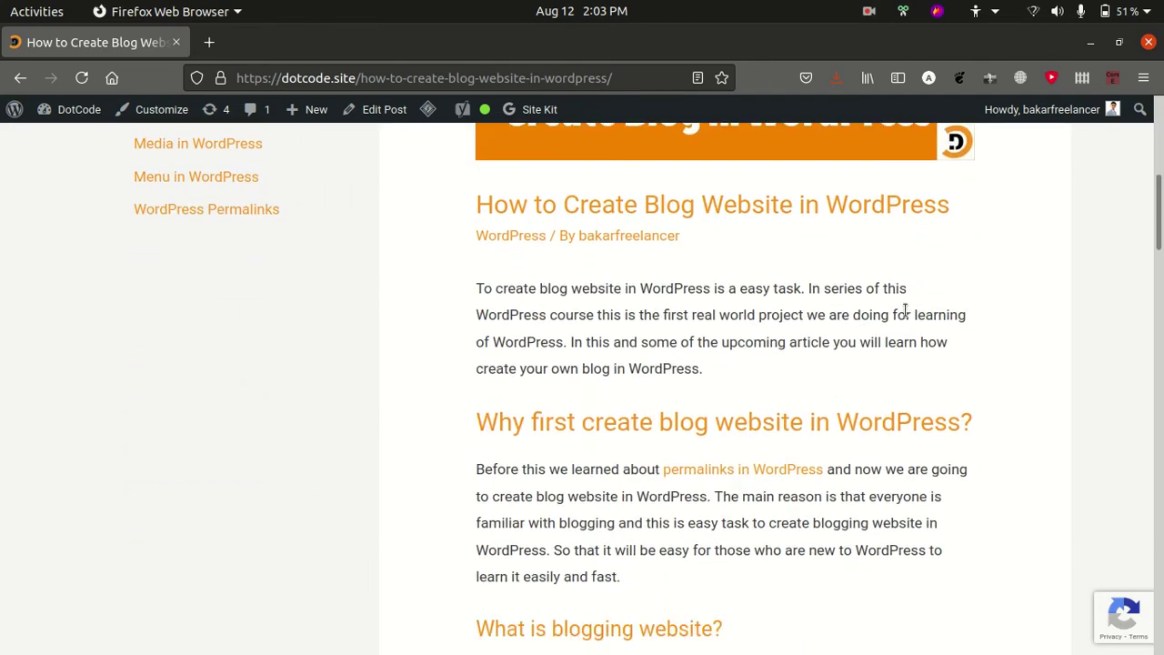
pyautogui.scroll(-2, 905, 310)
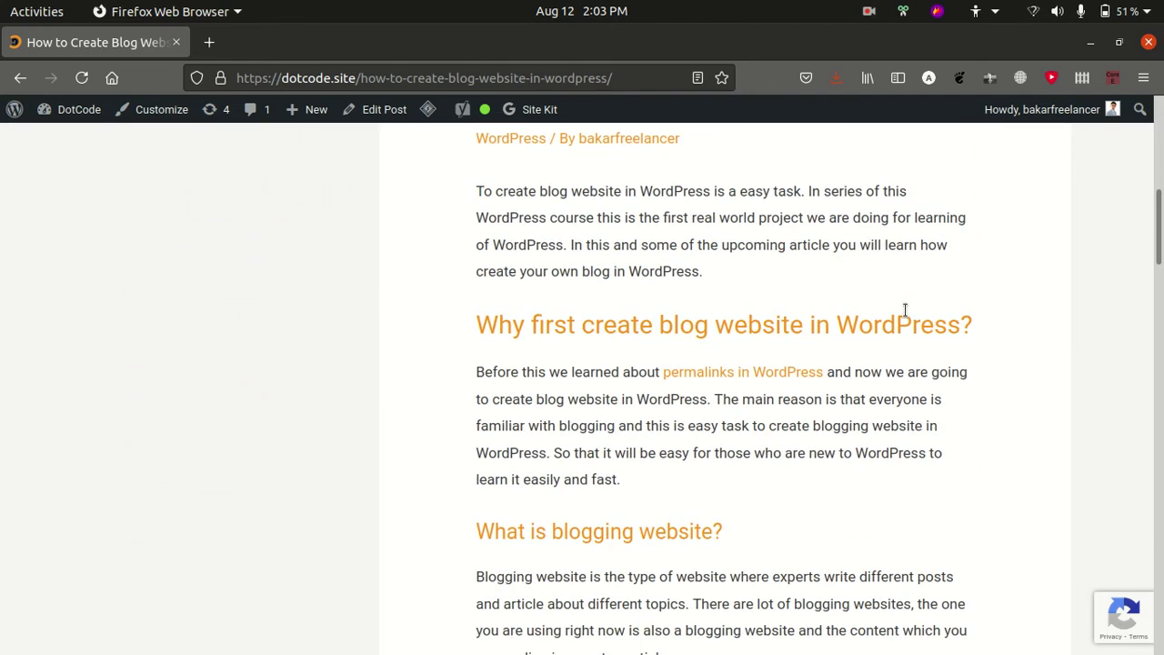
pyautogui.scroll(-2, 905, 310)
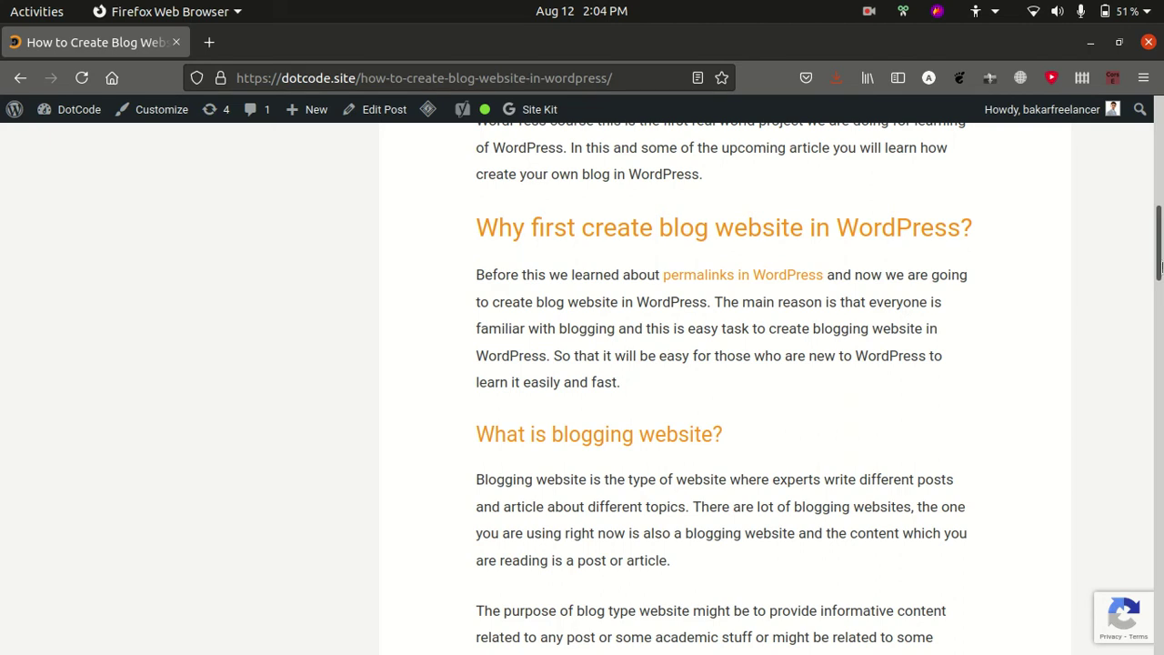
pyautogui.scroll(-4, 1161, 266)
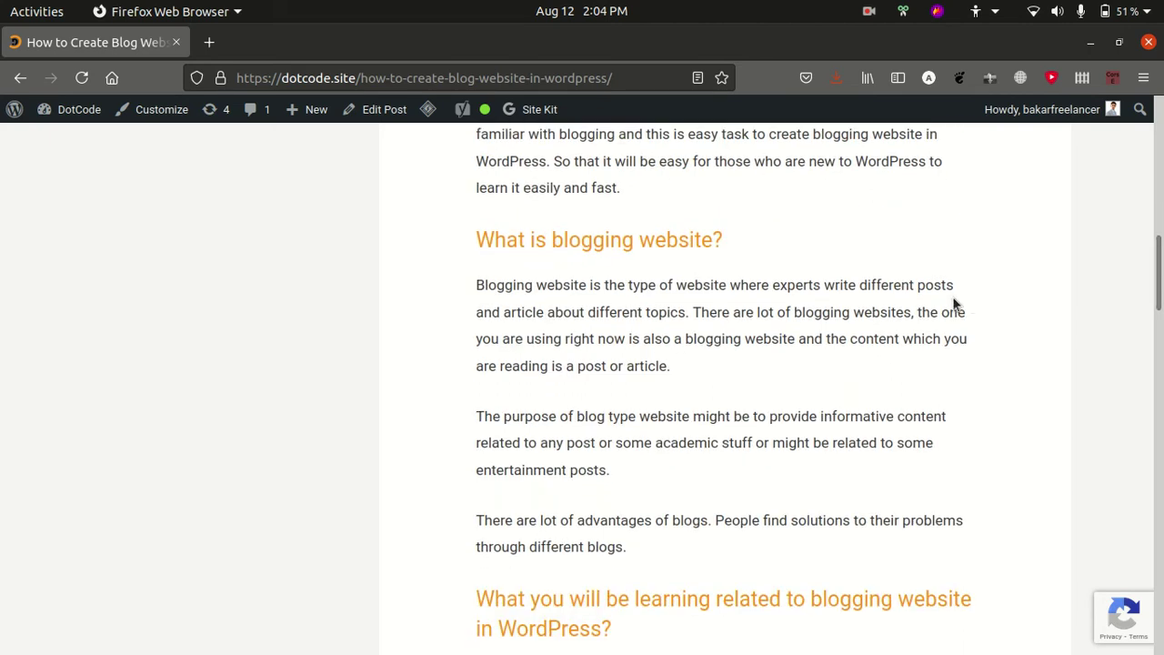
# Check the demo site's front page and its Posts admin page in Chrome, and return to the article in Firefox
pyautogui.click(25, 52)
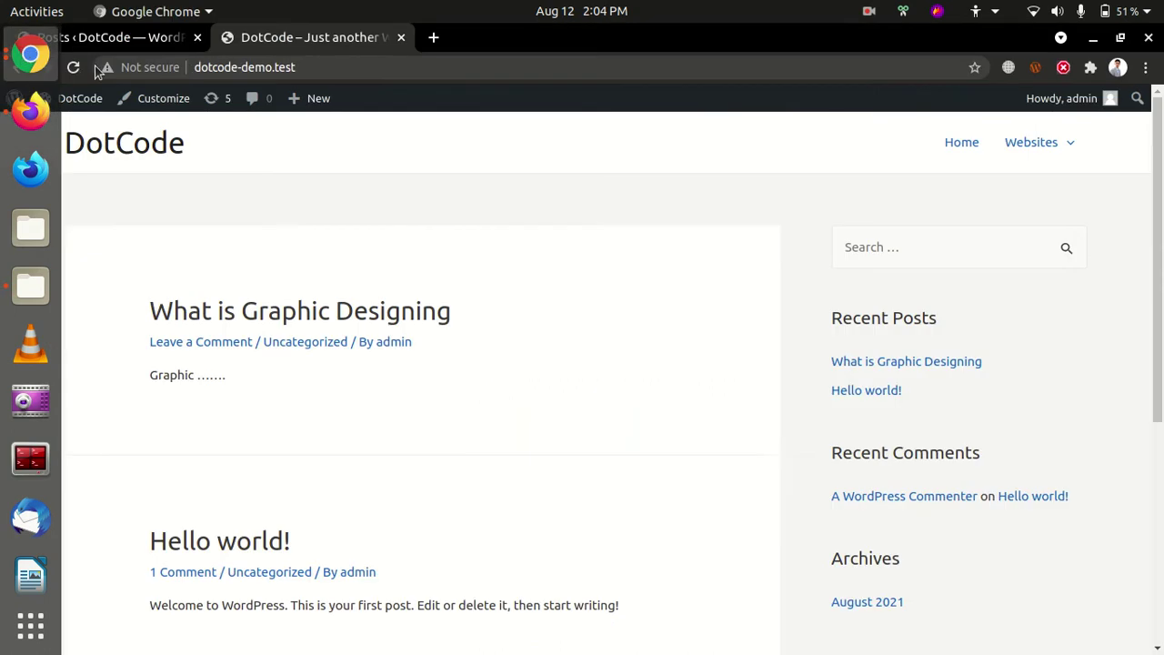
pyautogui.click(100, 38)
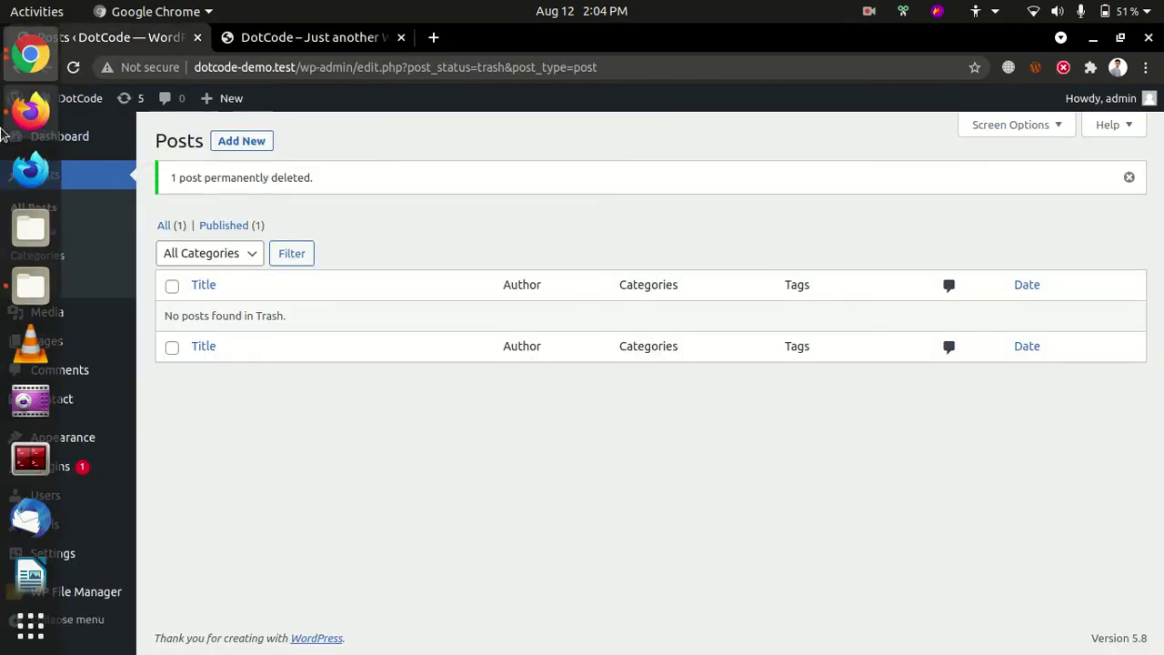
pyautogui.click(7, 113)
# Read the article's "What is blogging website?" section, including the purpose and advantages of blogs
pyautogui.scroll(-2, 991, 398)
pyautogui.scroll(3, 991, 398)
pyautogui.scroll(4, 991, 398)
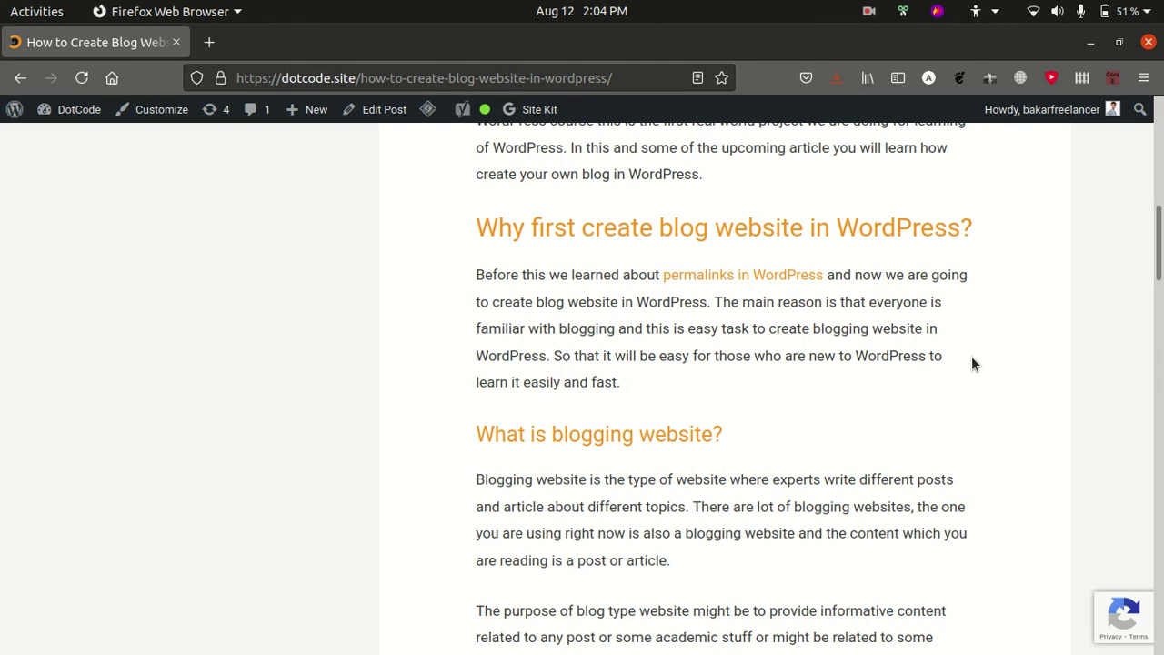
pyautogui.scroll(-5, 971, 359)
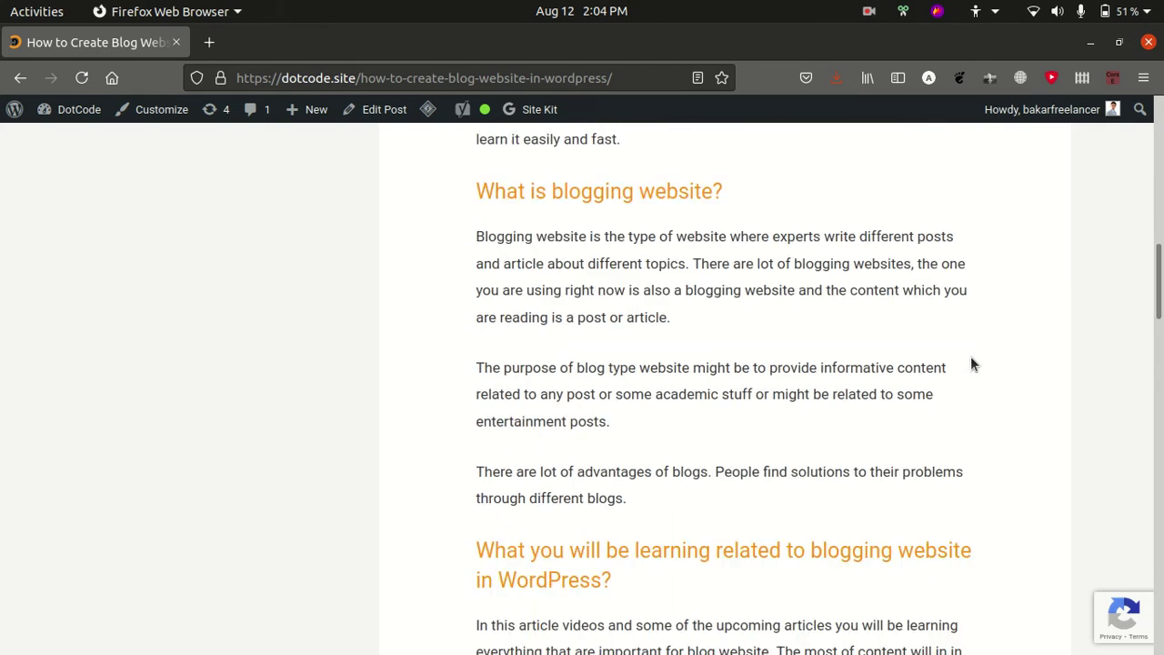
pyautogui.scroll(-5, 970, 364)
# Examine the section on what will be learned about blogging websites and its list of main topics
pyautogui.scroll(-1, 971, 363)
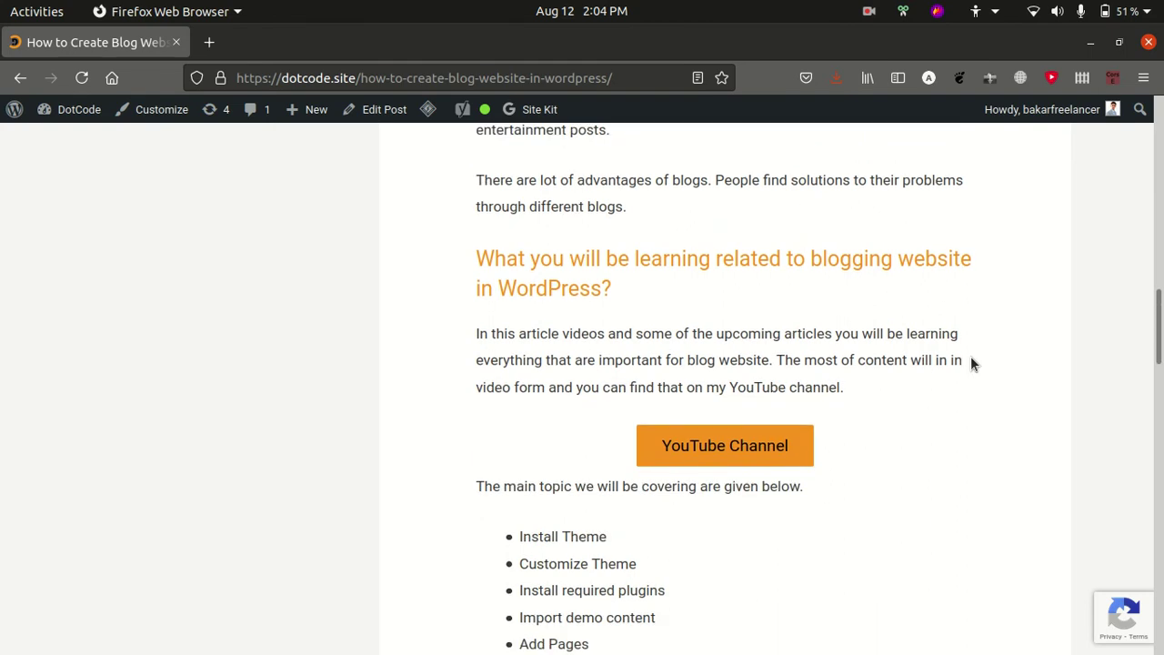
pyautogui.scroll(-1, 524, 355)
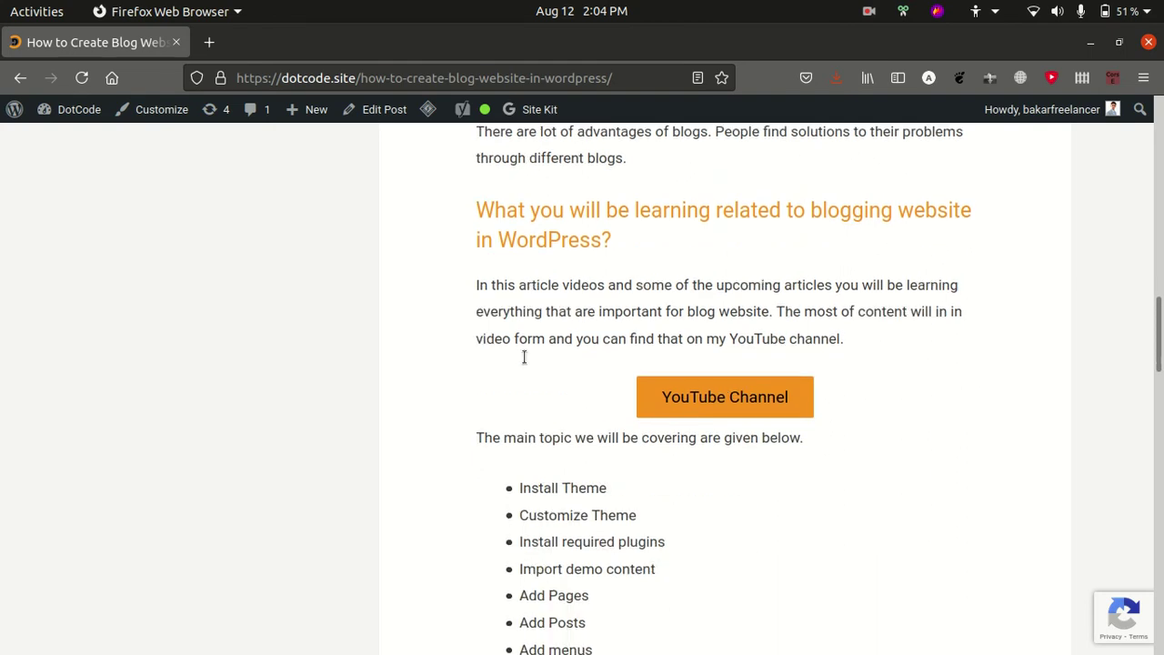
pyautogui.moveTo(548, 284); pyautogui.dragTo(841, 356)
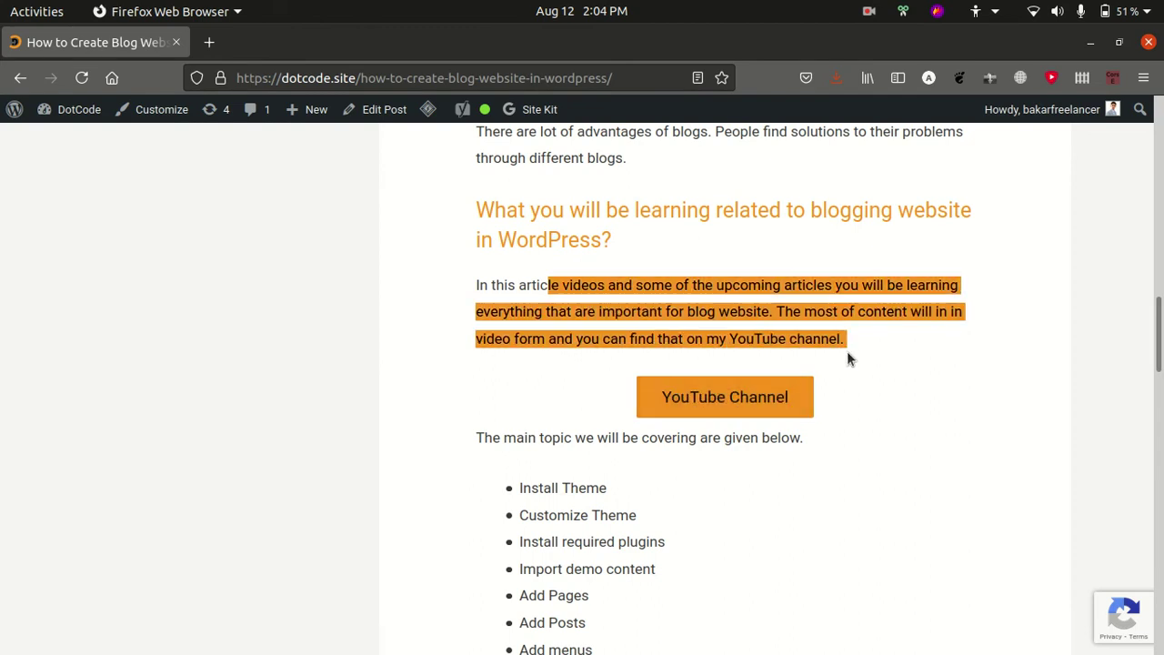
pyautogui.click(847, 352)
pyautogui.moveTo(848, 337); pyautogui.dragTo(818, 336)
pyautogui.click(883, 337)
pyautogui.scroll(-2, 883, 338)
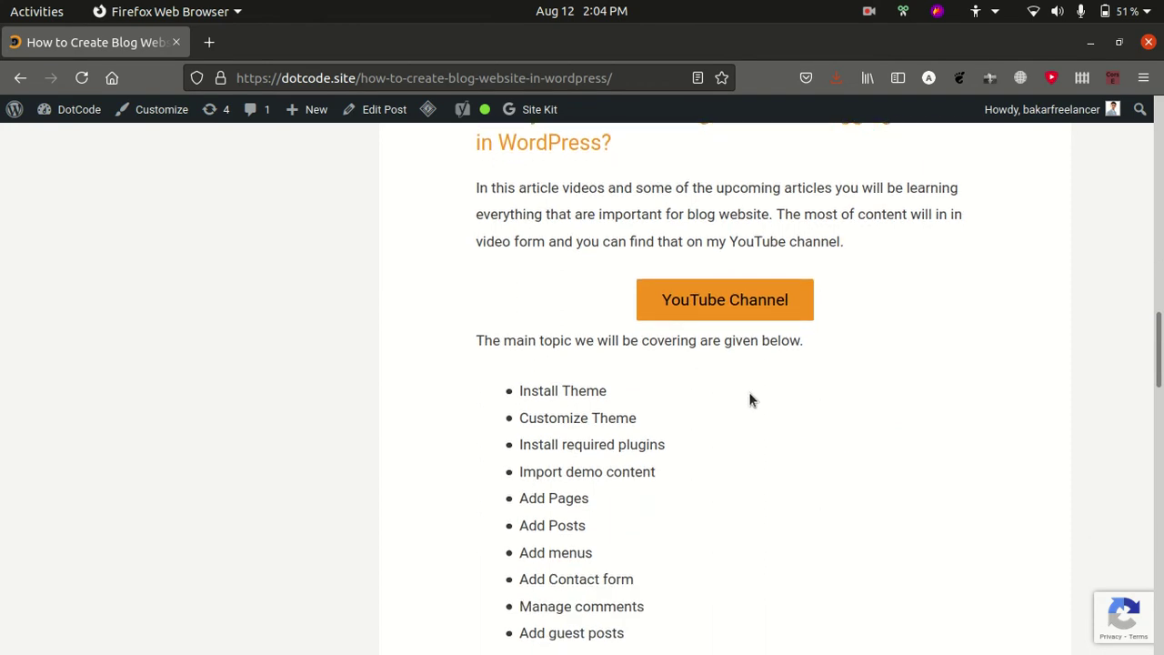
pyautogui.scroll(-1, 750, 400)
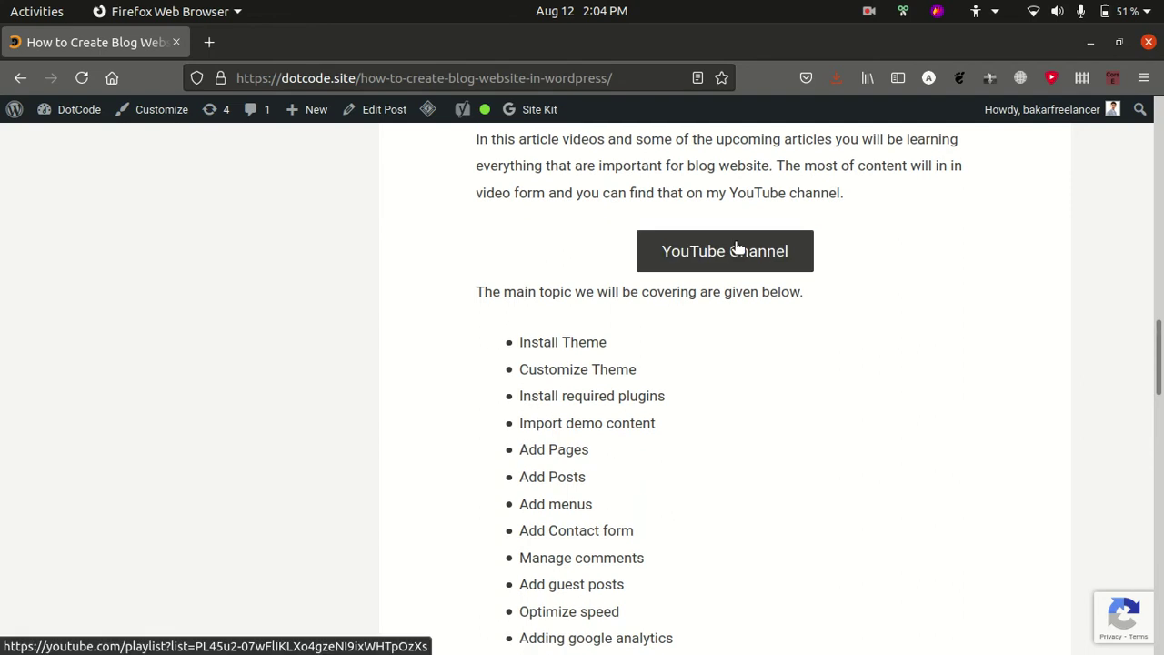
pyautogui.scroll(-2, 701, 312)
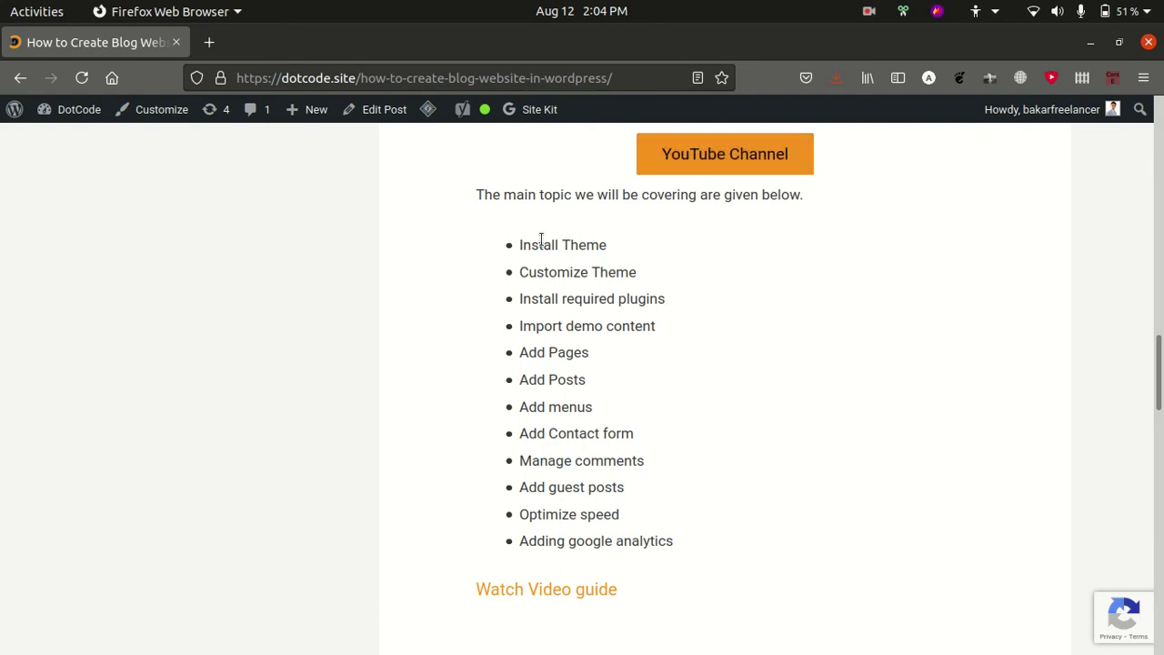
pyautogui.scroll(-1, 541, 239)
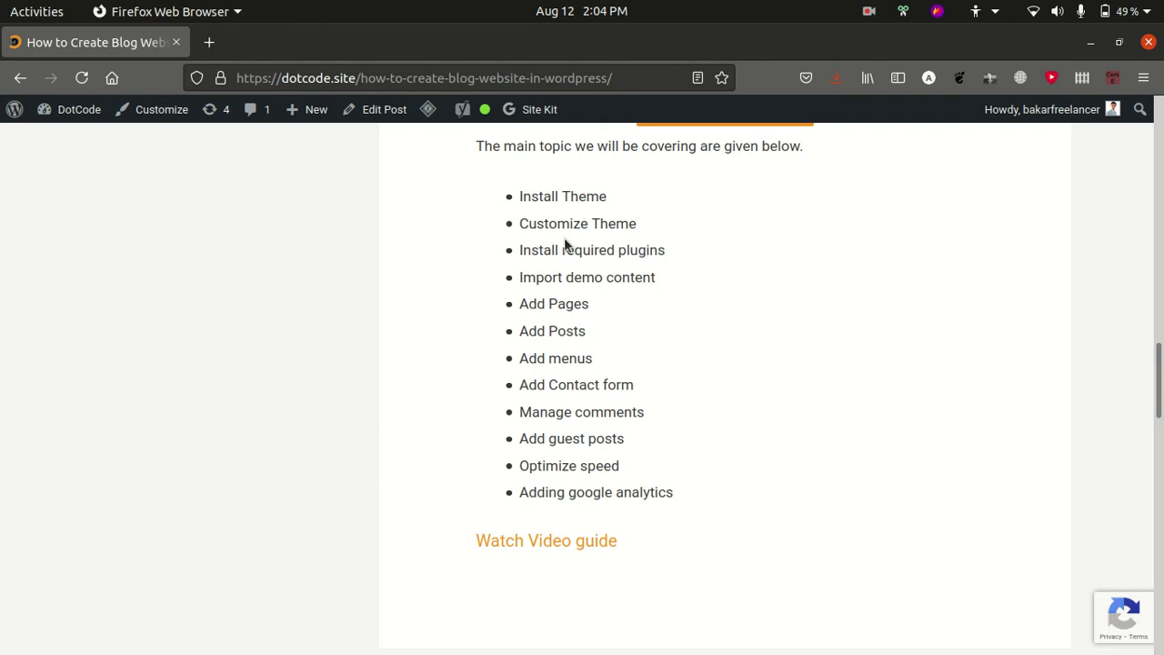
pyautogui.scroll(-1, 564, 239)
pyautogui.scroll(4, 657, 375)
# Switch to the demo site in Chrome and look at its front page and the Posts admin page
pyautogui.hotkey('alt', 'Tab')
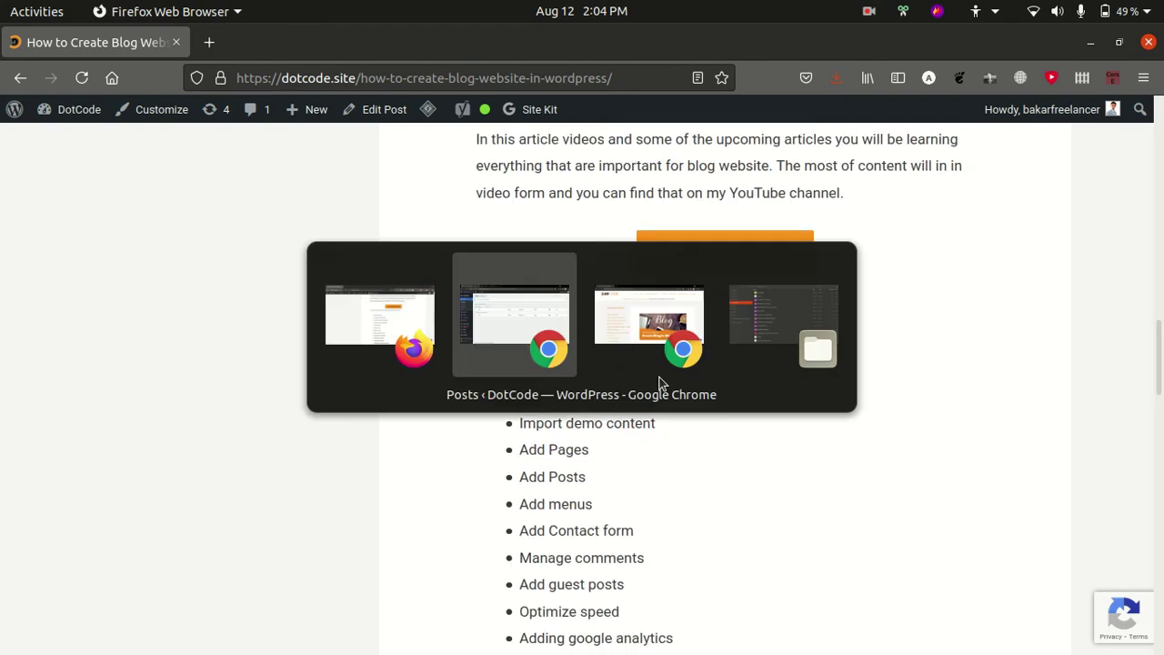
pyautogui.press('Tab')
pyautogui.click(533, 317)
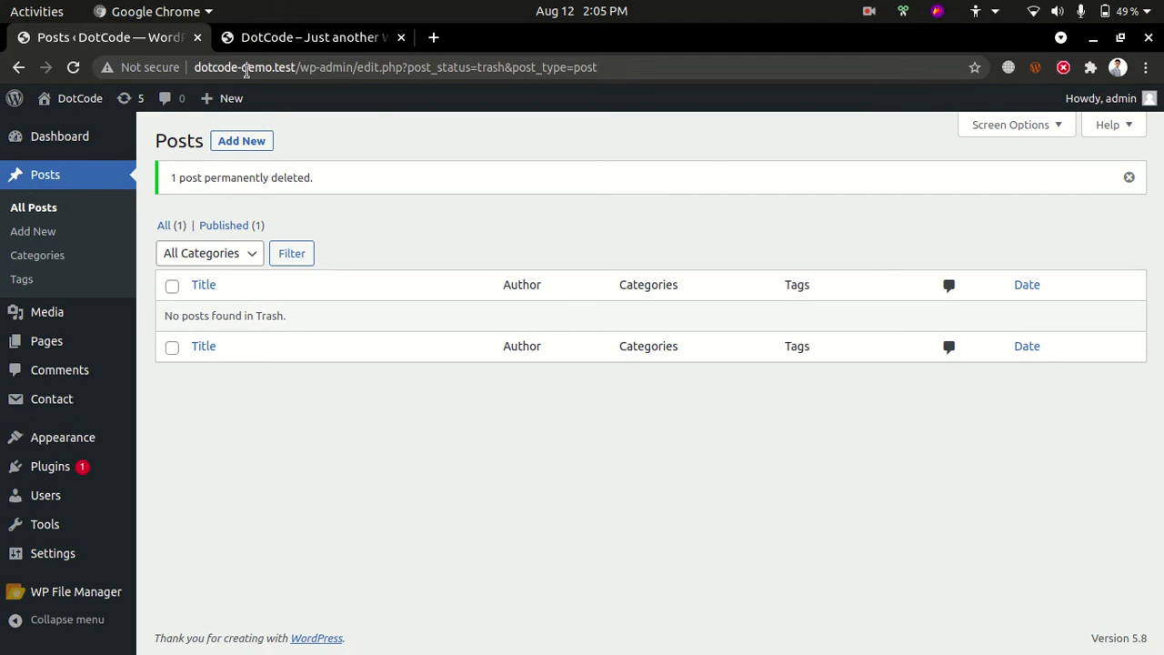
pyautogui.click(255, 47)
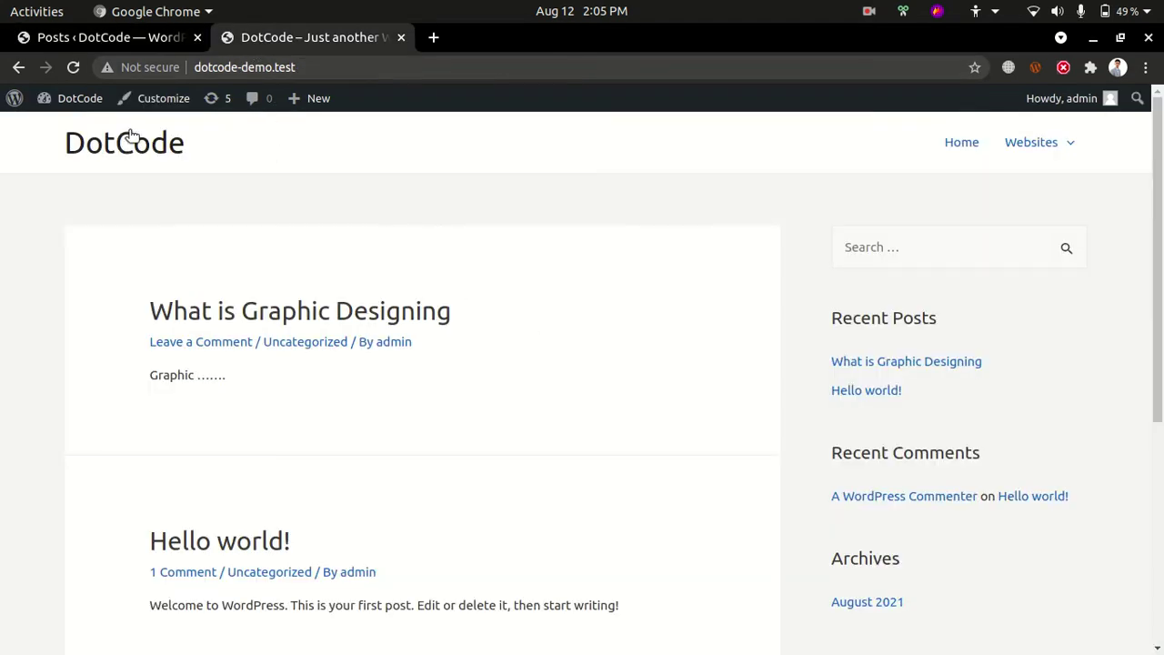
pyautogui.click(69, 37)
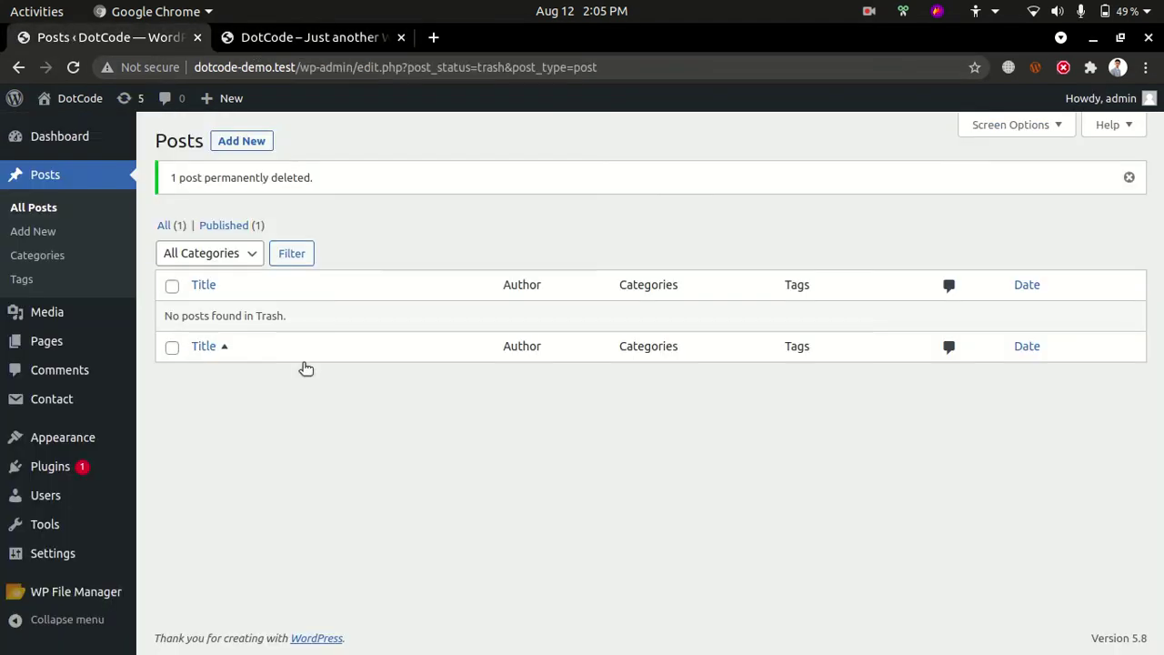
# Return to the article in Firefox and open the "Install WordPress on localhost" lesson from the Course Content list
pyautogui.hotkey('alt', 'Tab')
pyautogui.scroll(3, 782, 367)
pyautogui.scroll(12, 784, 366)
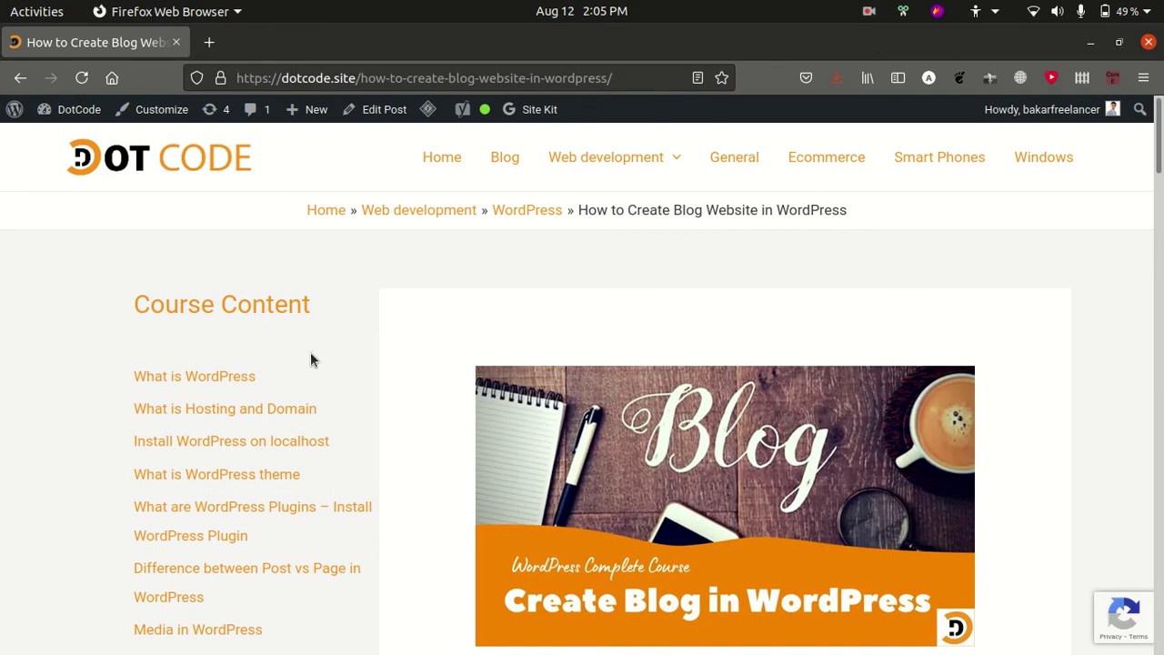
pyautogui.scroll(-2, 185, 338)
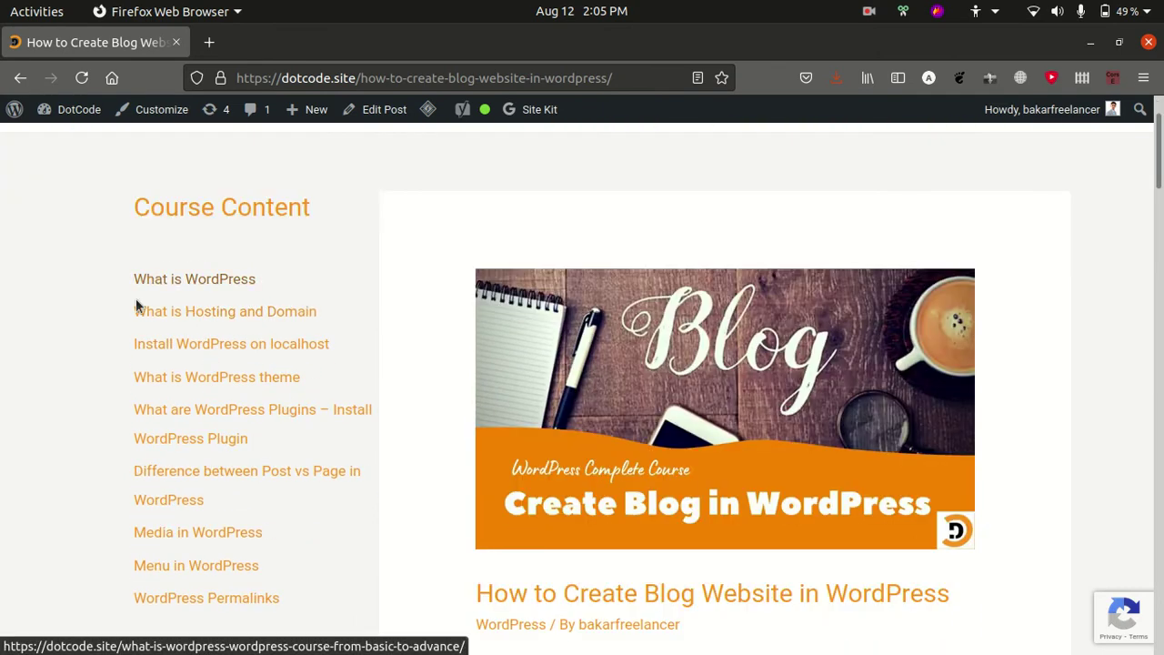
pyautogui.moveTo(136, 343); pyautogui.dragTo(362, 348)
pyautogui.click(344, 340)
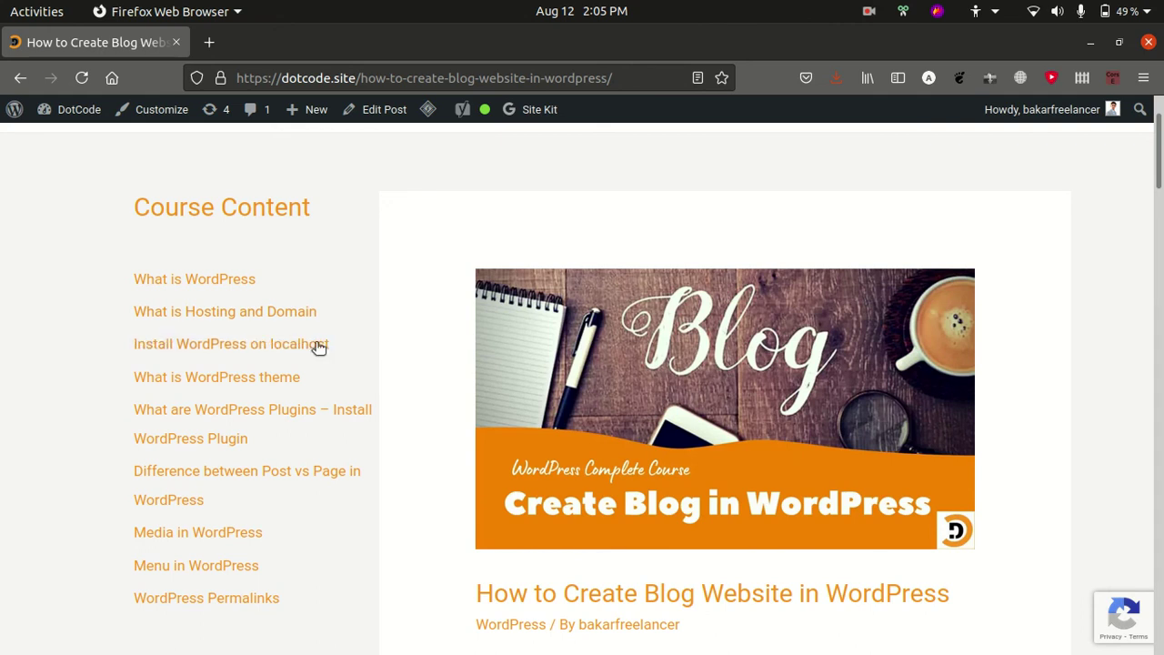
pyautogui.click(318, 345)
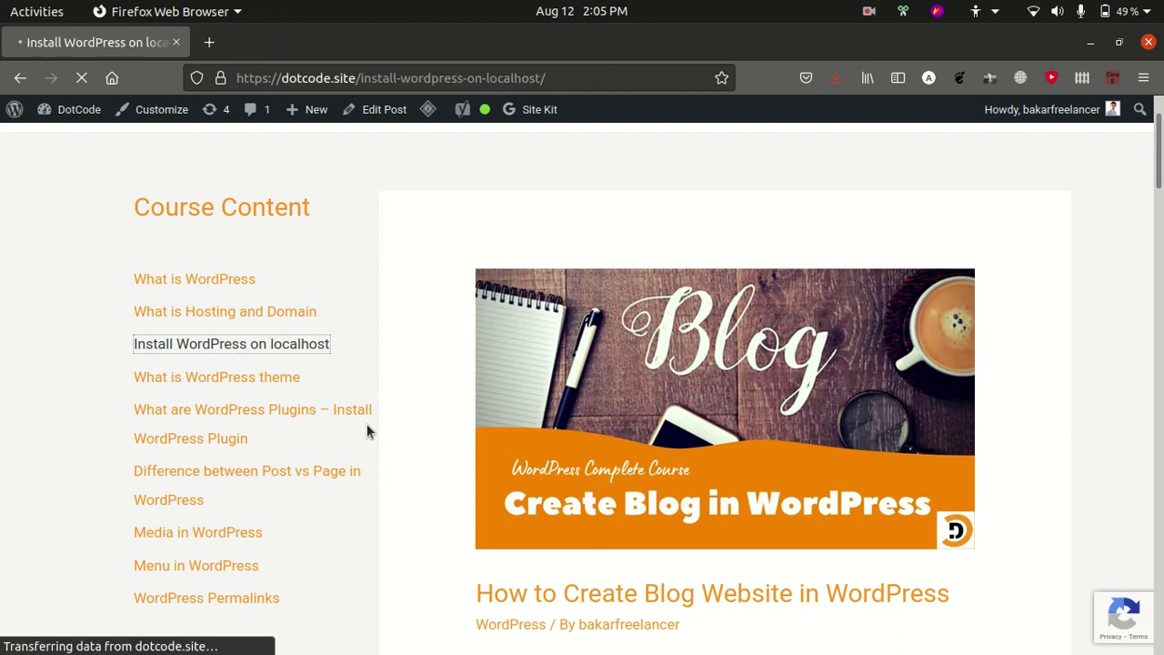
# Skim the localhost installation guide from its introduction through the XAMPP sections to the WordPress download
pyautogui.scroll(-10, 1069, 294)
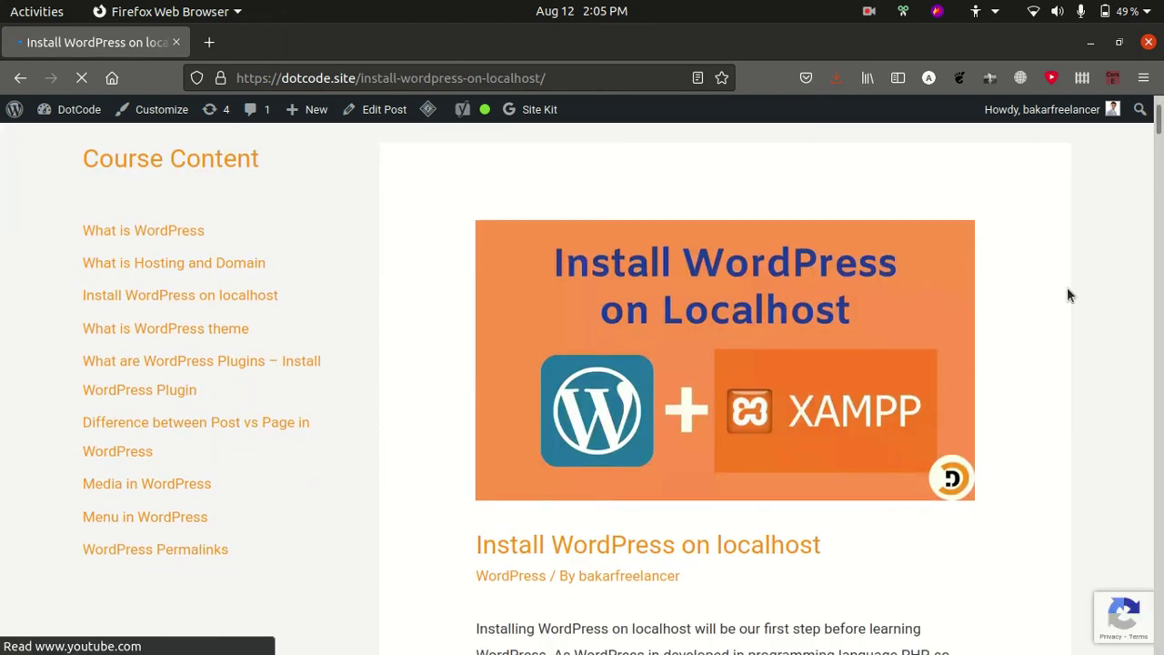
pyautogui.scroll(-10, 1068, 294)
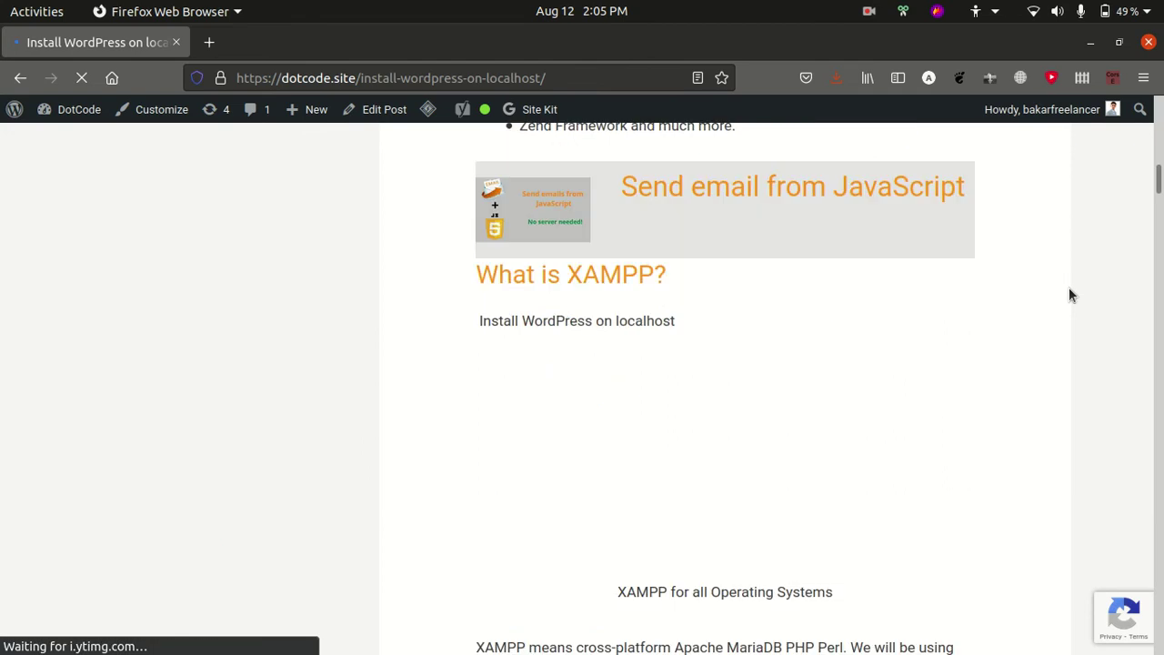
pyautogui.scroll(-3, 1069, 293)
pyautogui.scroll(-12, 1068, 294)
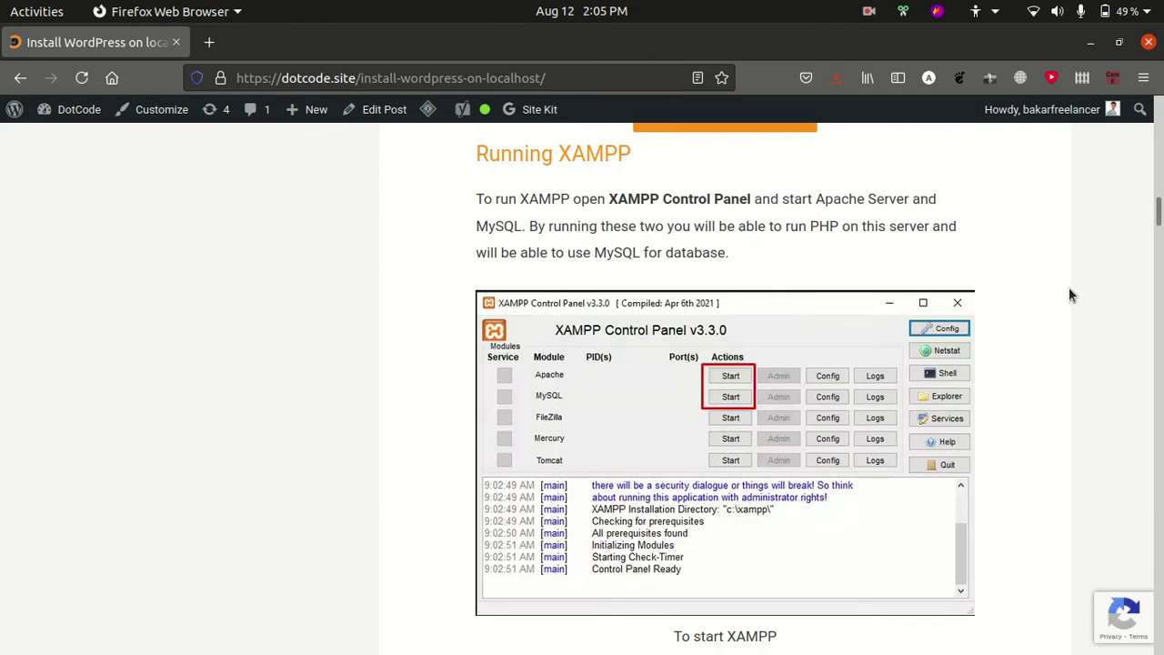
pyautogui.scroll(-3, 1068, 293)
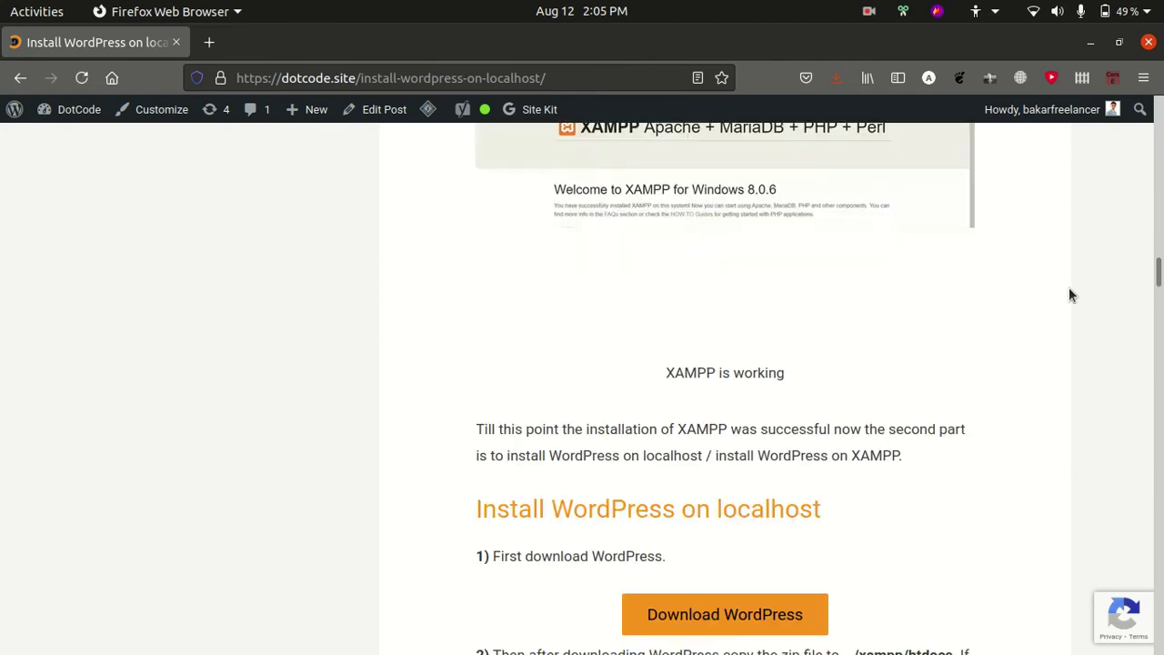
# Switch to the demo site's dashboard in Chrome and open the page for adding new themes
pyautogui.hotkey('alt', 'Tab')
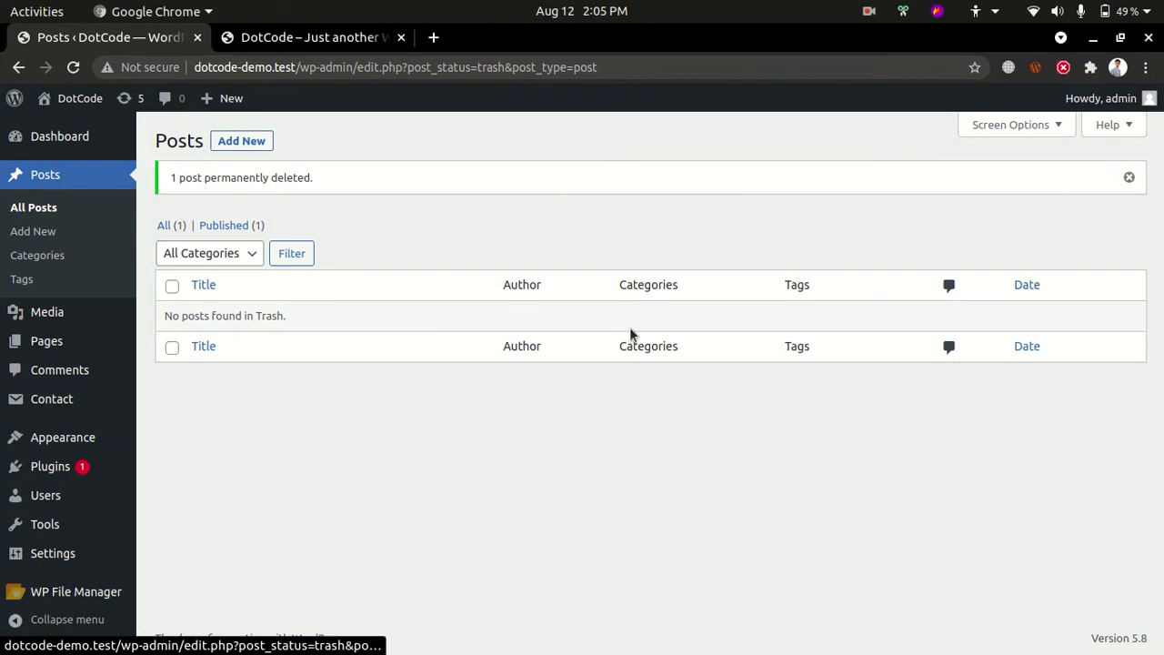
pyautogui.moveTo(55, 435)
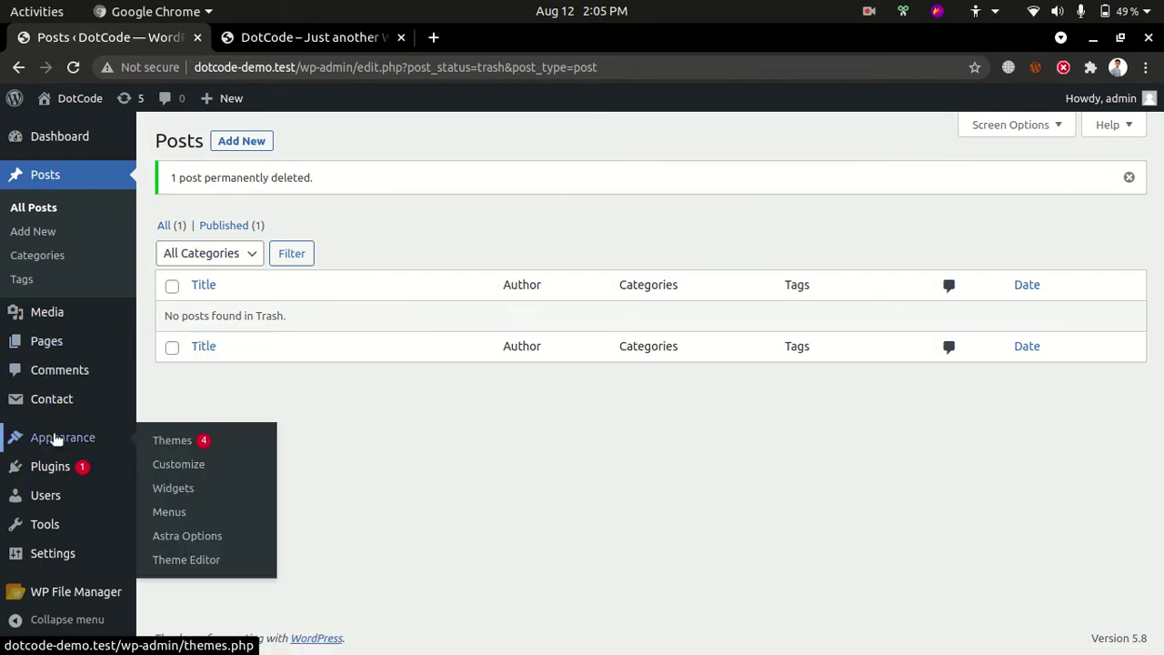
pyautogui.click(195, 439)
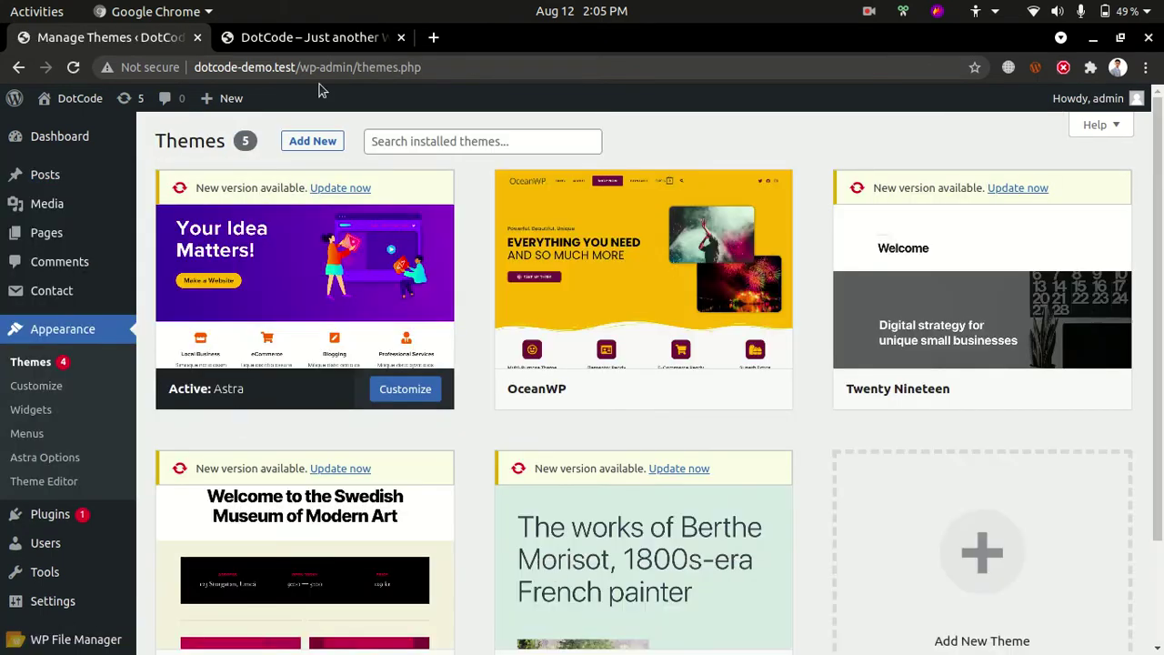
pyautogui.click(303, 142)
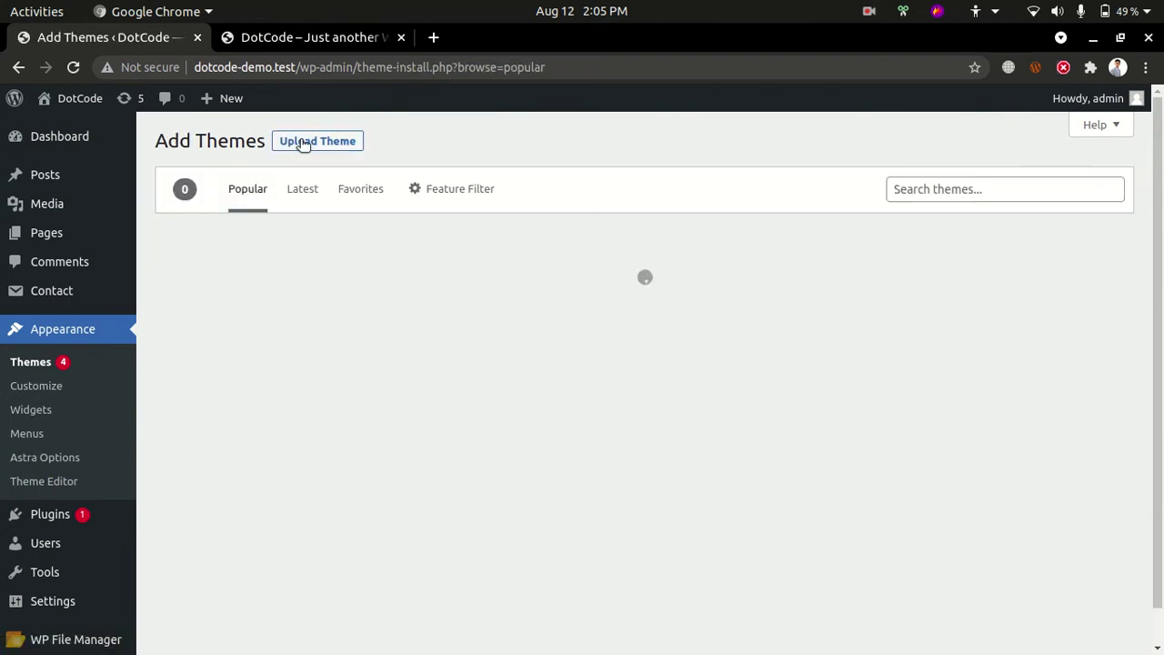
# Search the WordPress theme directory for "astra" and look over the matching themes
pyautogui.click(957, 188)
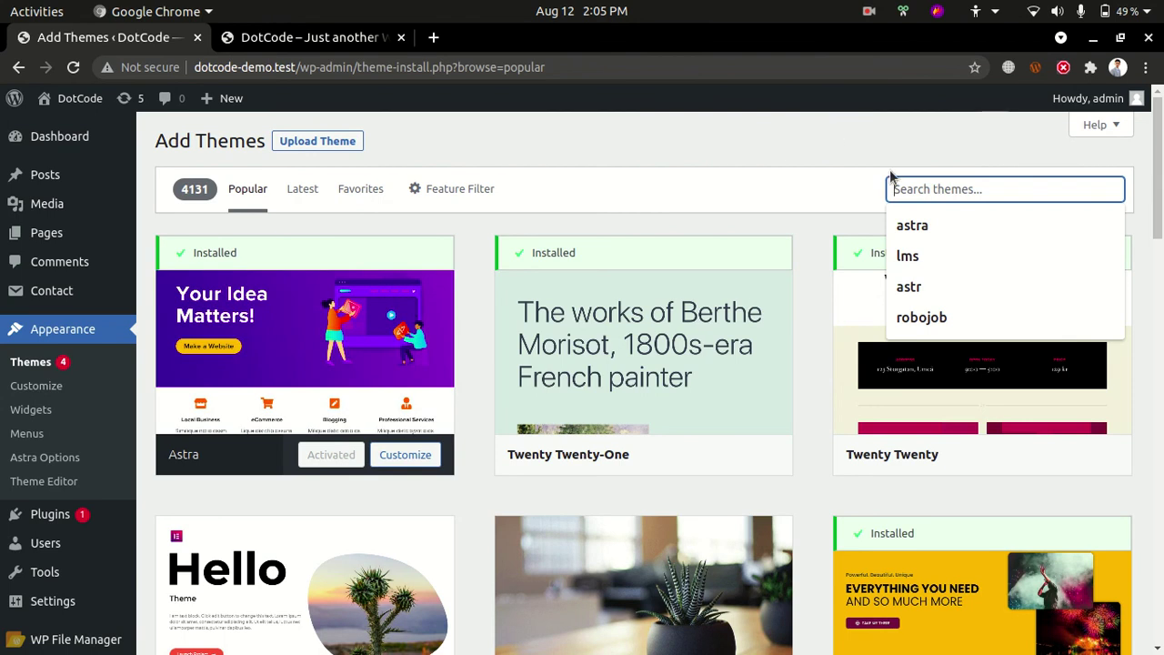
pyautogui.write('astra')
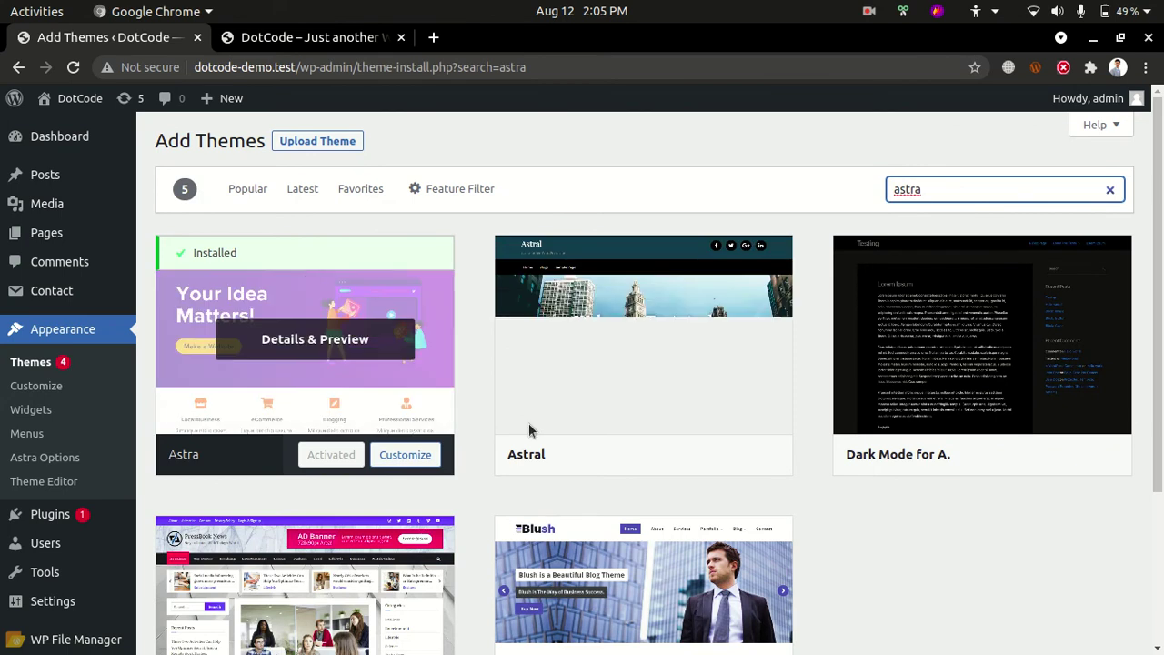
pyautogui.moveTo(727, 454)
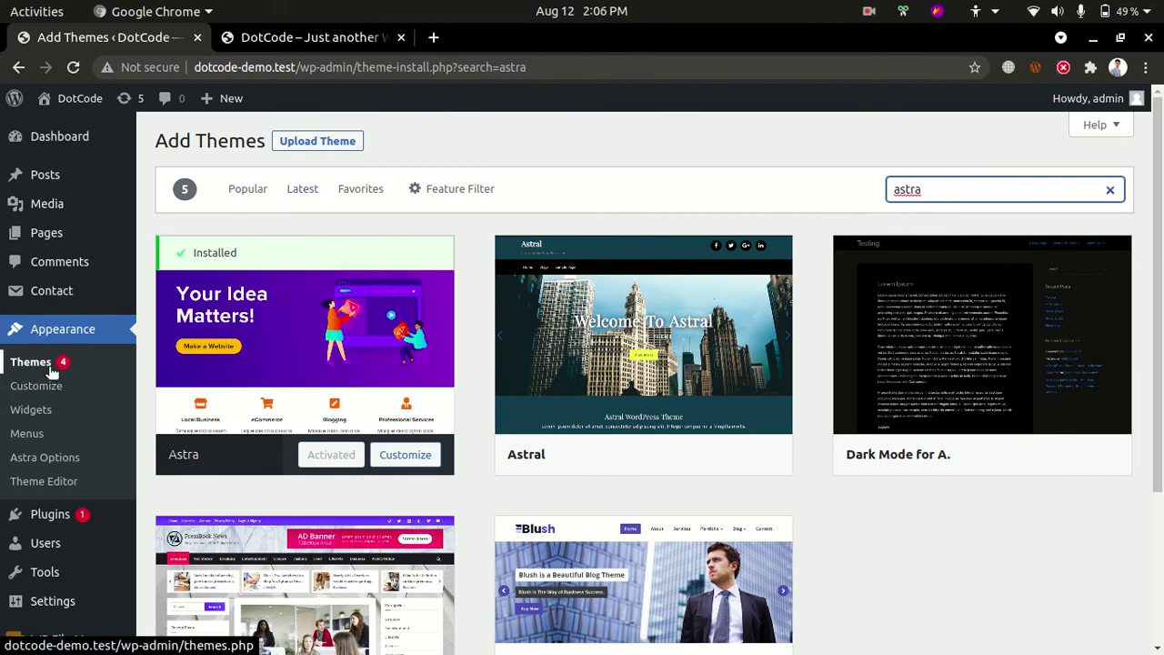
# View the demo site's front page, return to the dashboard and open the list of all posts
pyautogui.click(264, 40)
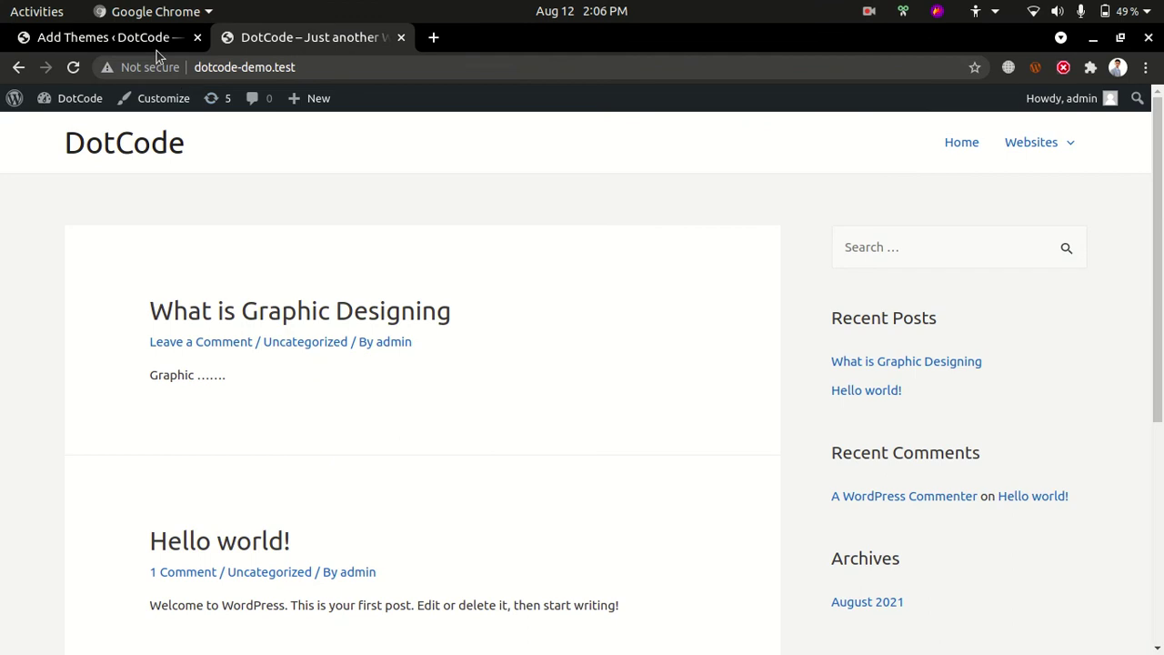
pyautogui.click(136, 39)
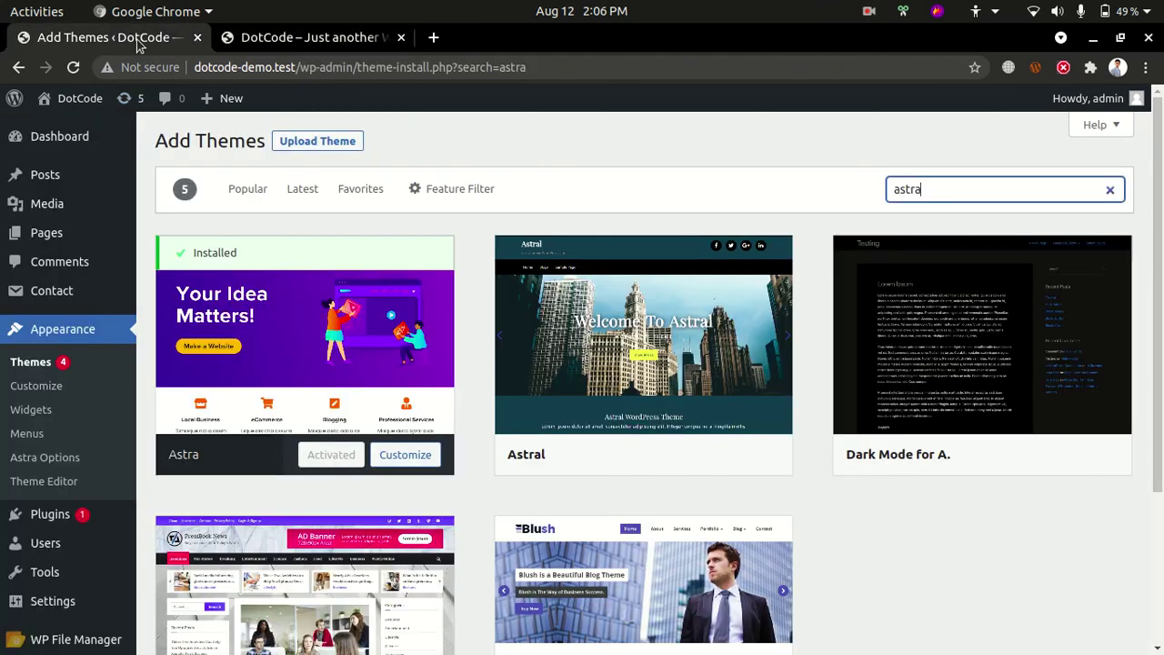
pyautogui.click(61, 180)
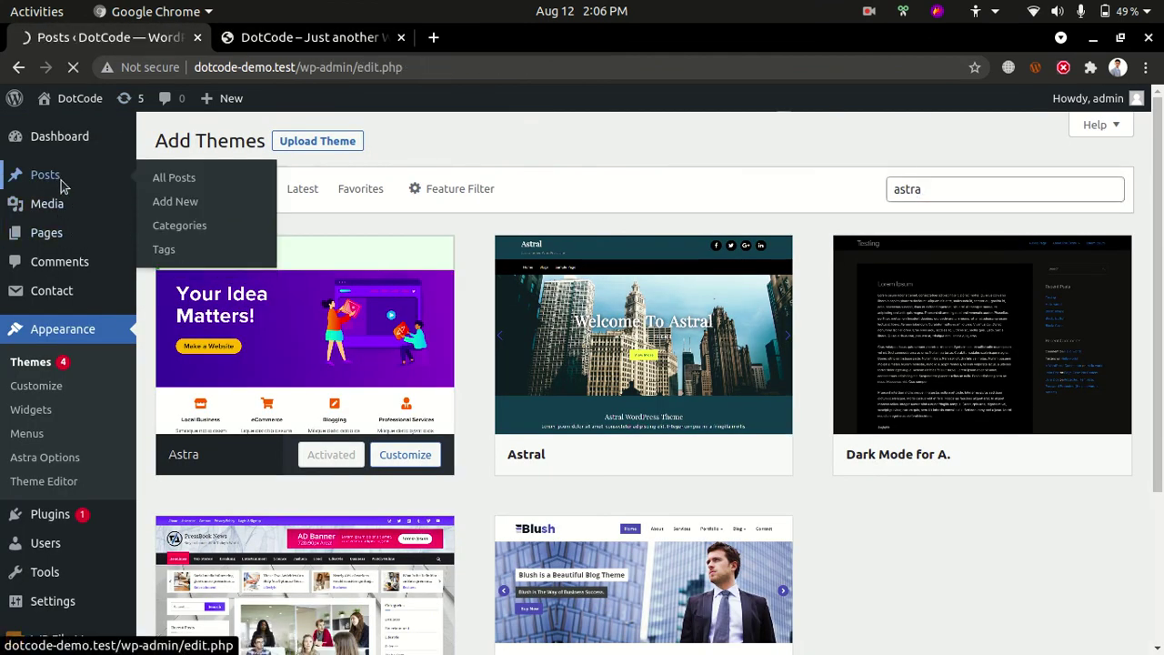
# Compare the blog posts on the demo site's front page with the admin Posts list, and reload the front page
pyautogui.click(340, 48)
pyautogui.scroll(-4, 1025, 350)
pyautogui.scroll(3, 636, 273)
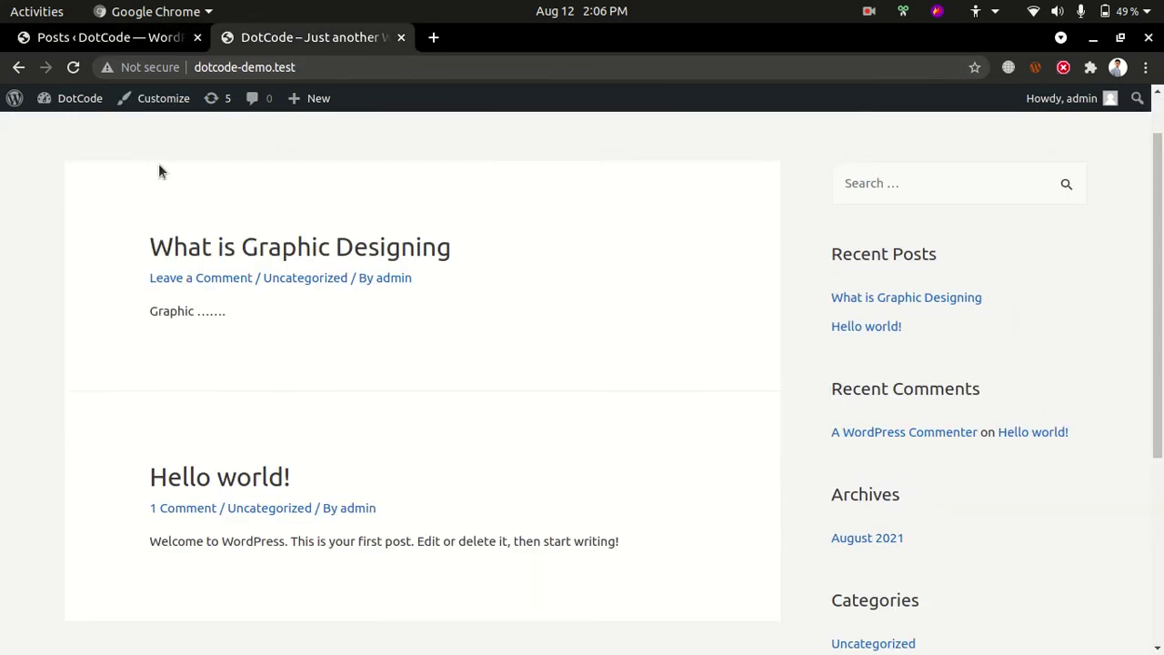
pyautogui.click(86, 39)
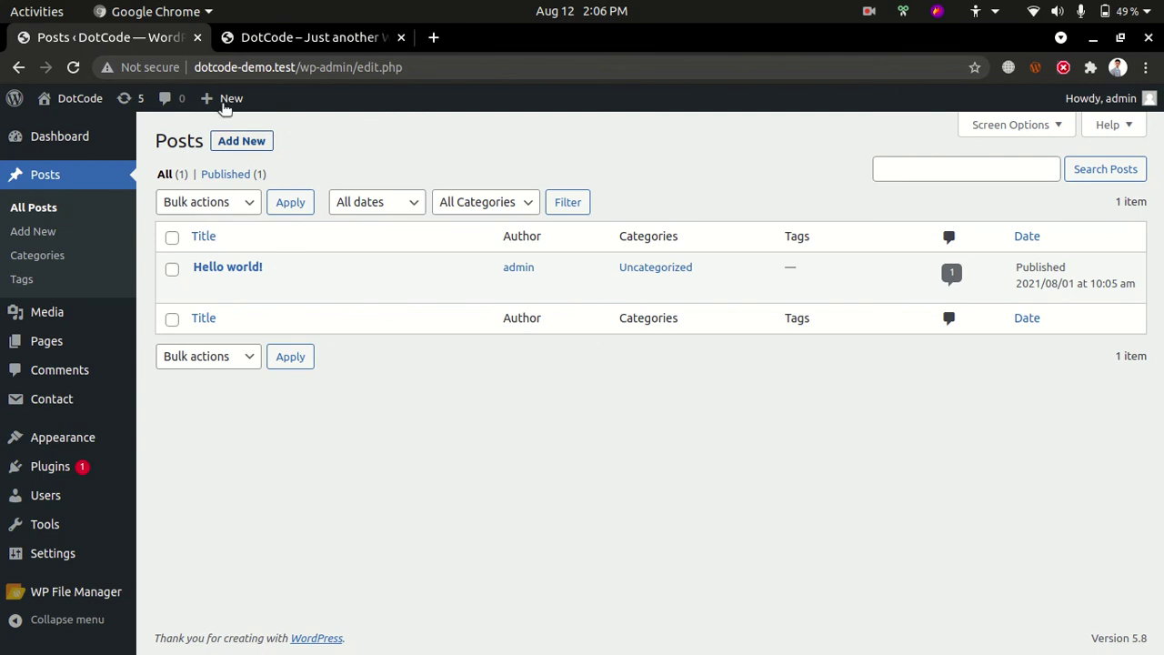
pyautogui.click(252, 36)
pyautogui.press('F5')
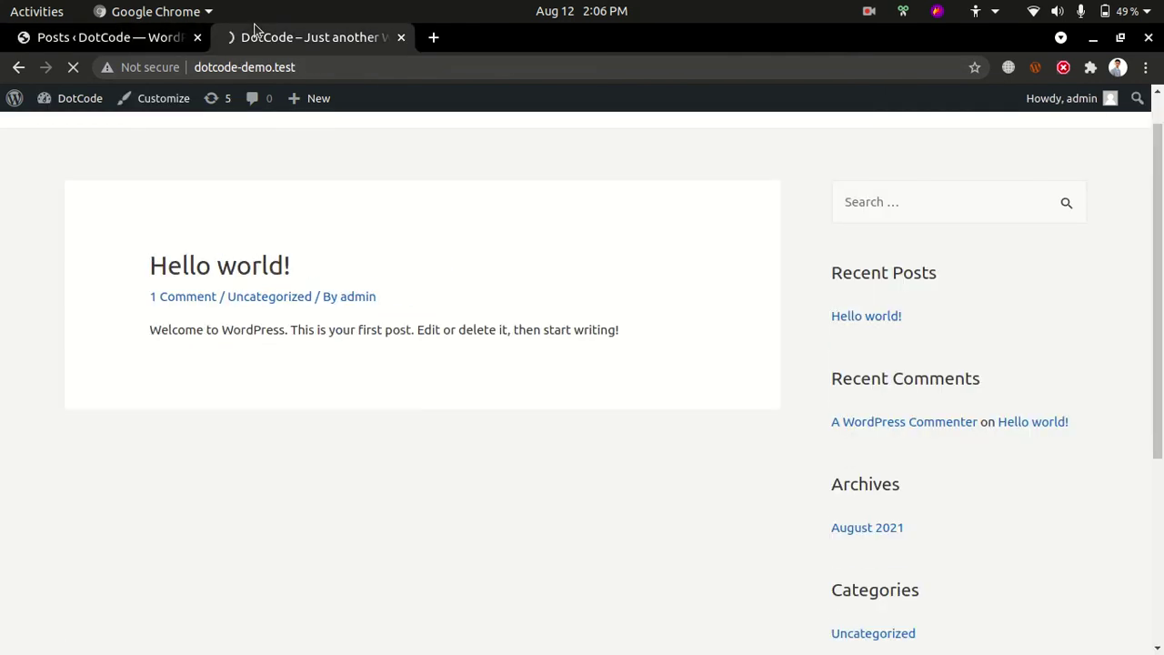
# Return to the admin Posts list and examine the "Hello world!" entry
pyautogui.click(133, 41)
pyautogui.moveTo(188, 266); pyautogui.dragTo(302, 260)
pyautogui.click(310, 259)
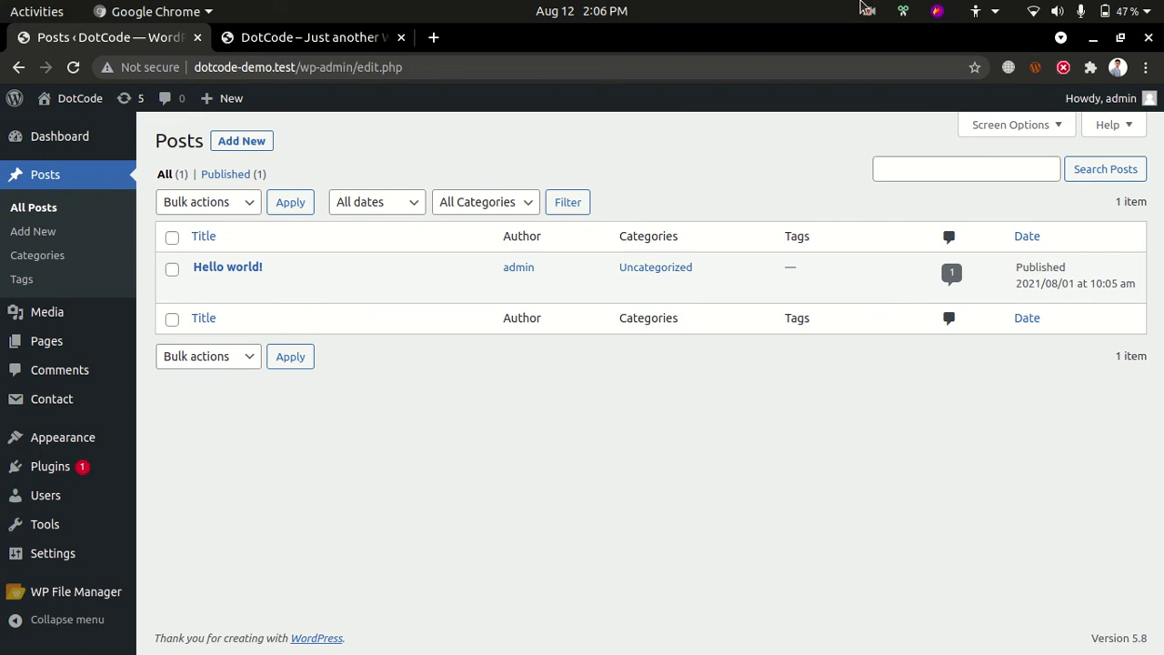
pyautogui.click(864, 8)
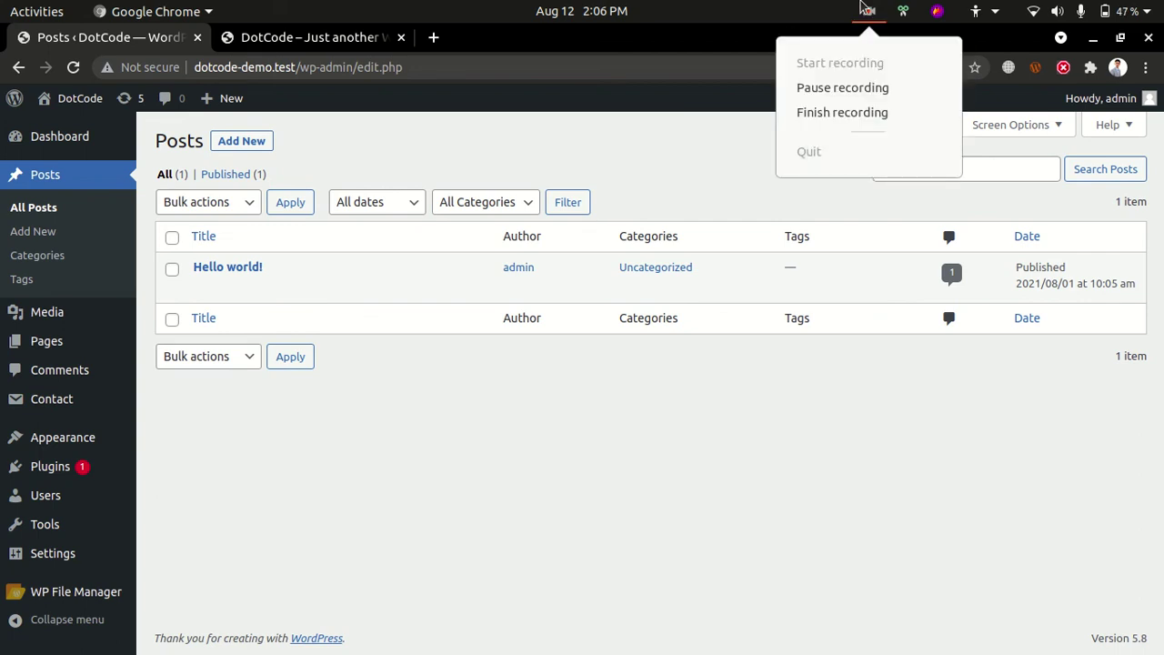